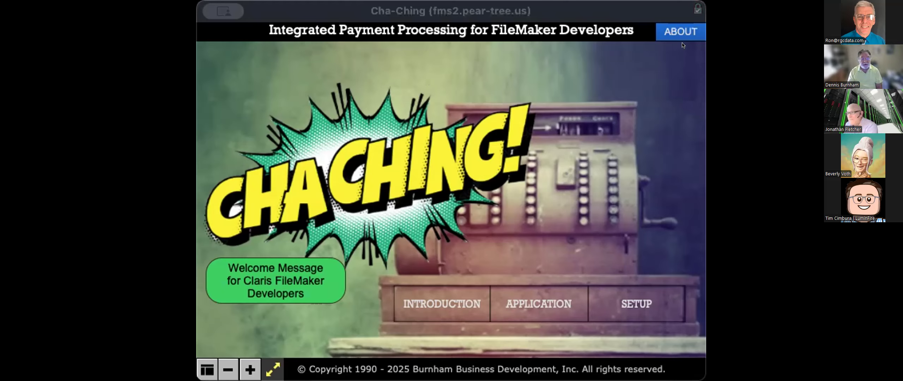
Step: Bring the Cha-Ching window forward, dismiss the overlay, and open the Introduction page
{"action": "left_click", "coordinate": [670, 30]}
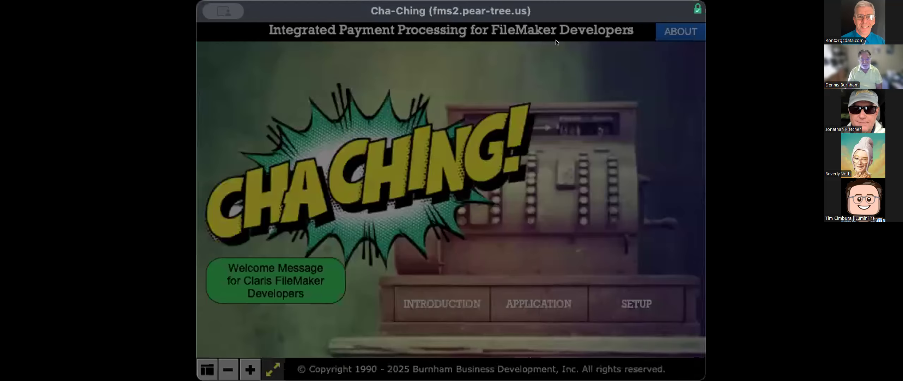
{"action": "left_click", "coordinate": [214, 21]}
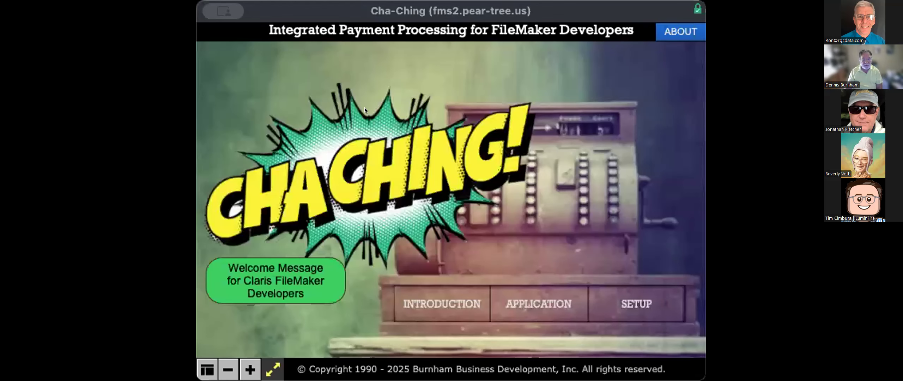
{"action": "left_click", "coordinate": [427, 297]}
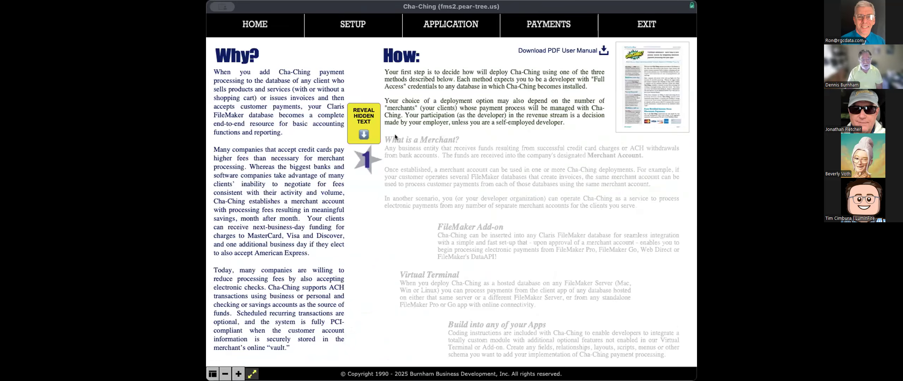
Step: Reveal the What is a Merchant?, FileMaker Add-on, Virtual Terminal and Build into any of your Apps sections
{"action": "left_click", "coordinate": [367, 130]}
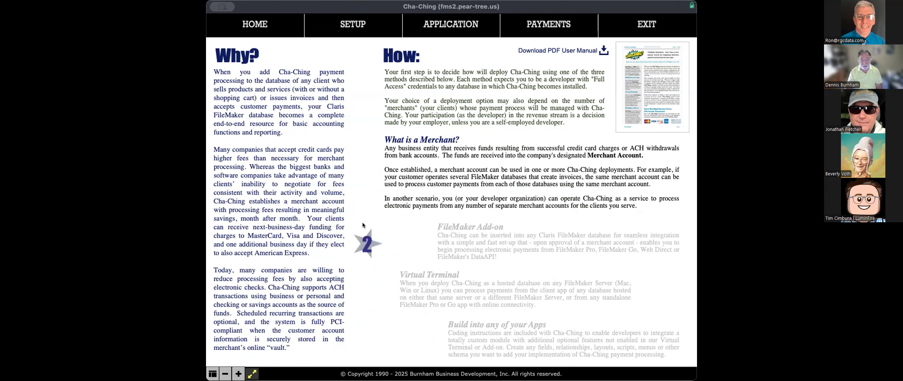
{"action": "left_click", "coordinate": [365, 232]}
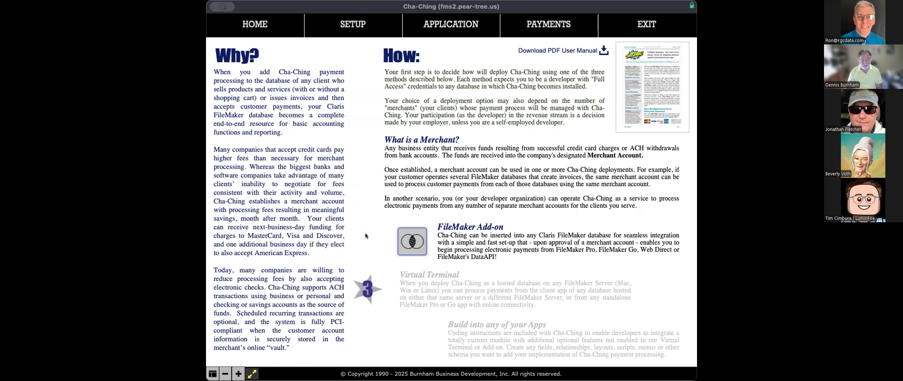
{"action": "left_click", "coordinate": [367, 284]}
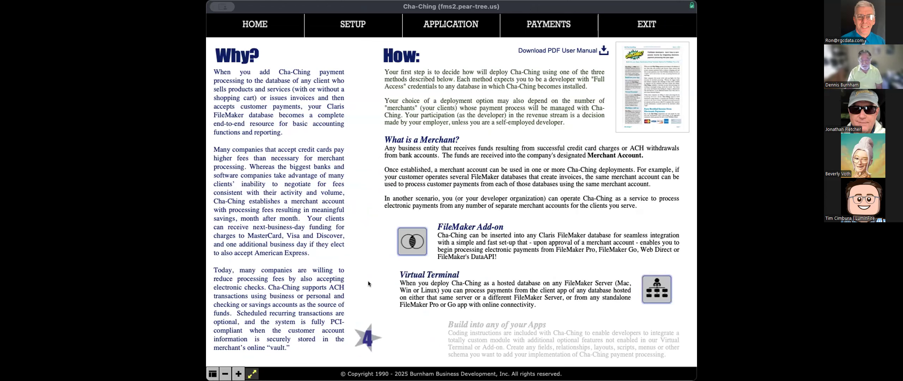
{"action": "left_click", "coordinate": [370, 333]}
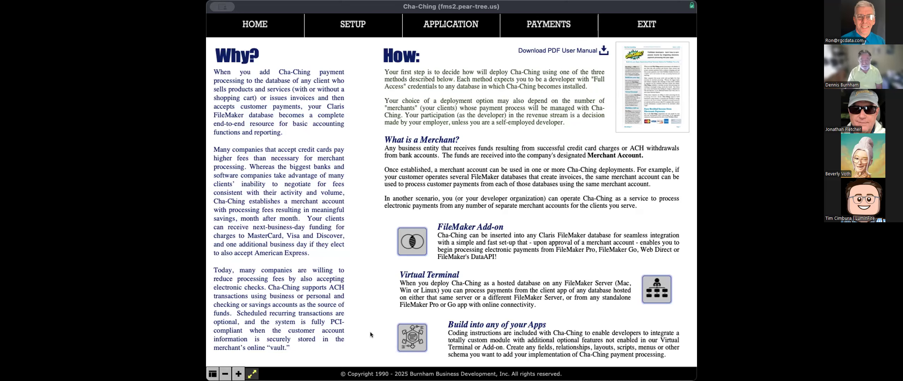
Step: Open the Add-on, Virtual Terminal and Build into any of your Apps explanations
{"action": "left_click", "coordinate": [417, 246]}
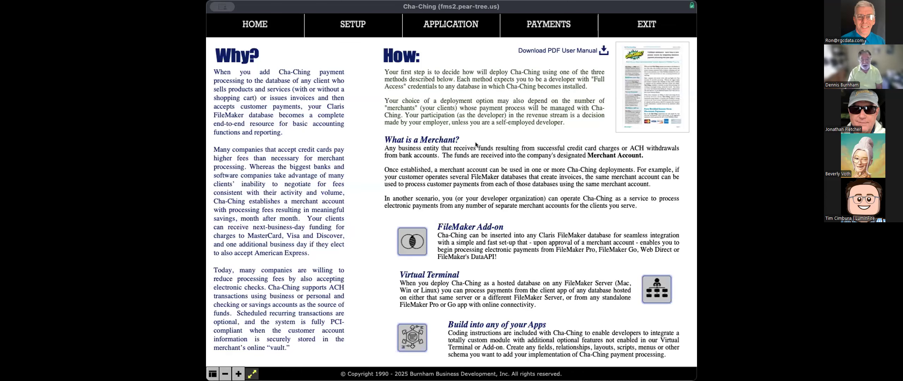
{"action": "left_click", "coordinate": [653, 279]}
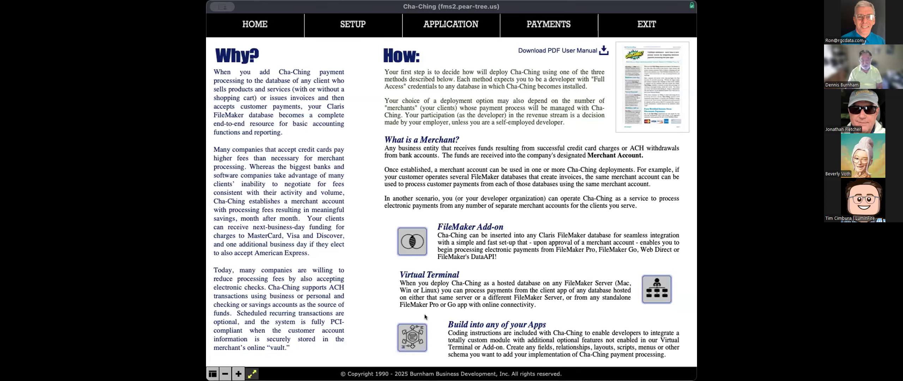
{"action": "left_click", "coordinate": [411, 339]}
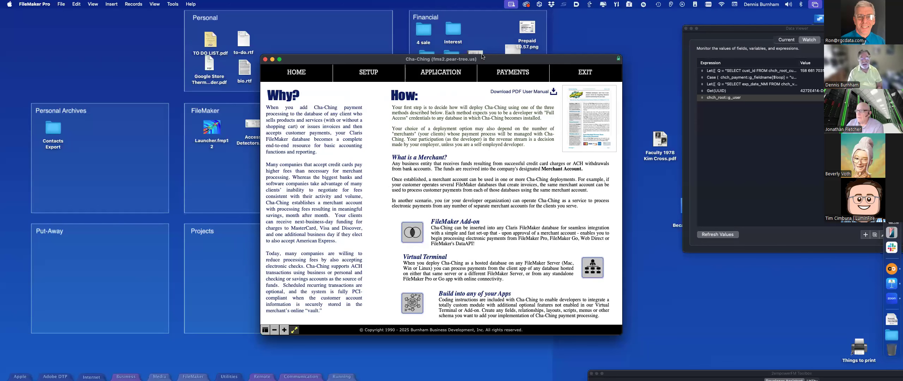
Step: Shift the window left, then view and close the Add-on drag-and-drop illustration
{"action": "left_click_drag", "start_coordinate": [482, 57], "coordinate": [456, 53]}
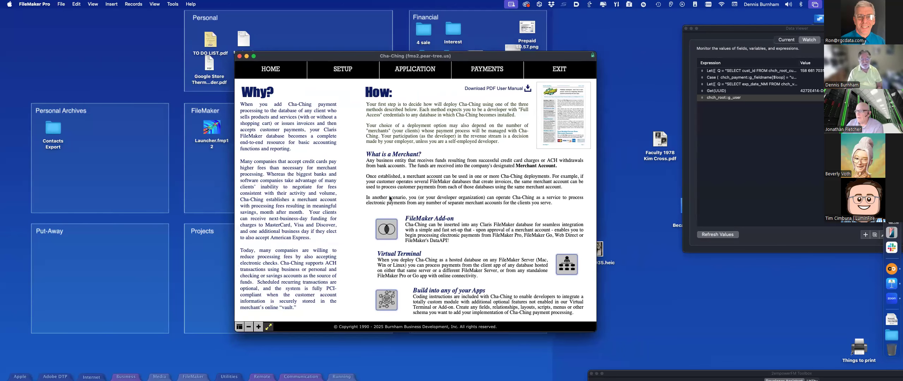
{"action": "left_click", "coordinate": [394, 229]}
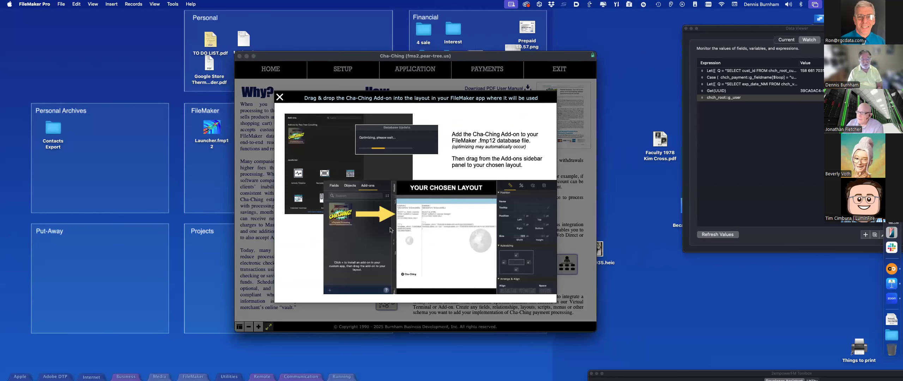
{"action": "left_click", "coordinate": [280, 97]}
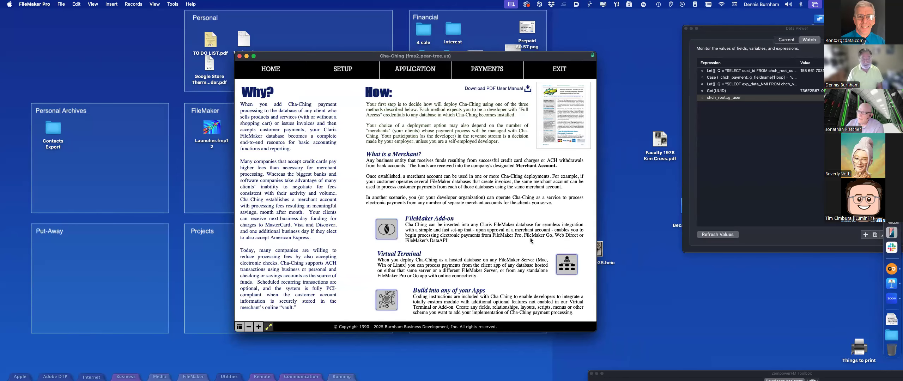
Step: View and close the Virtual Terminal options diagram, then return to the Cha-Ching home screen
{"action": "left_click", "coordinate": [566, 264]}
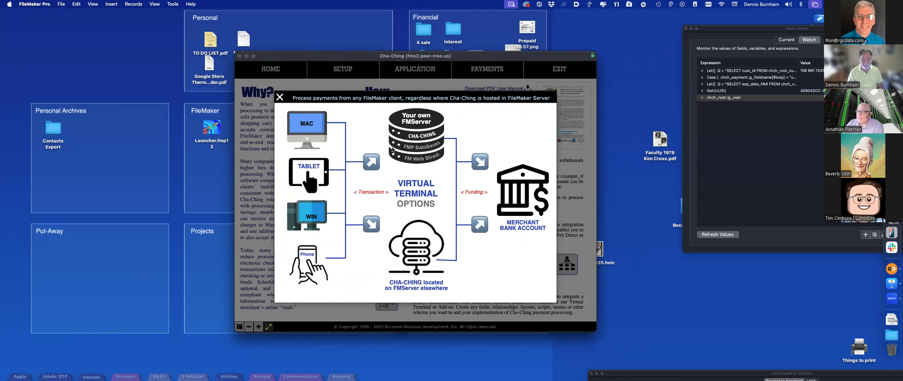
{"action": "left_click", "coordinate": [284, 102]}
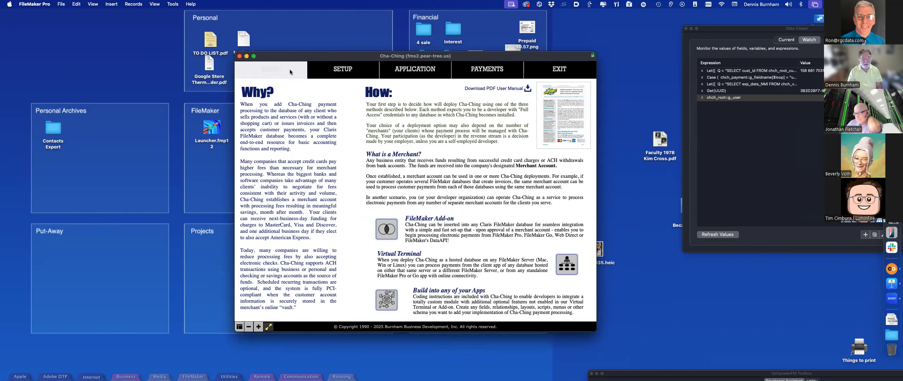
{"action": "left_click", "coordinate": [302, 71]}
Step: Open the merchant application and choose Ford Motor Company from the non-merchant list
{"action": "left_click", "coordinate": [486, 244]}
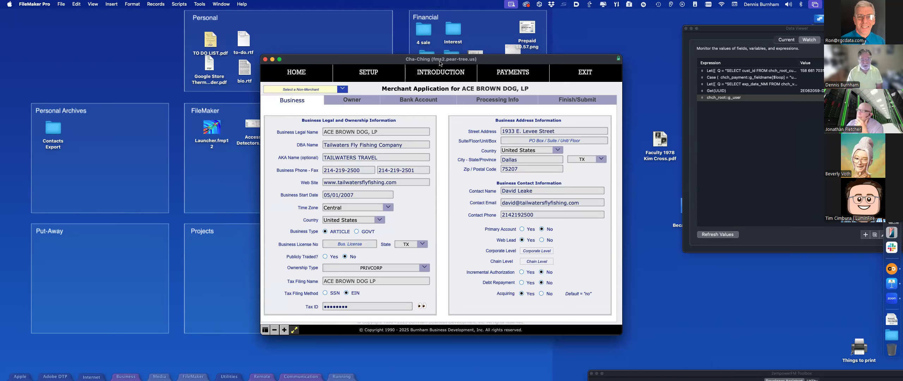
{"action": "left_click", "coordinate": [339, 90]}
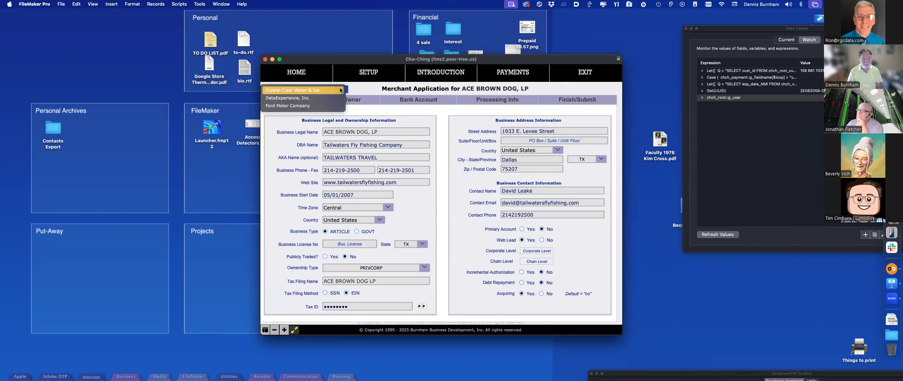
{"action": "left_click", "coordinate": [330, 107]}
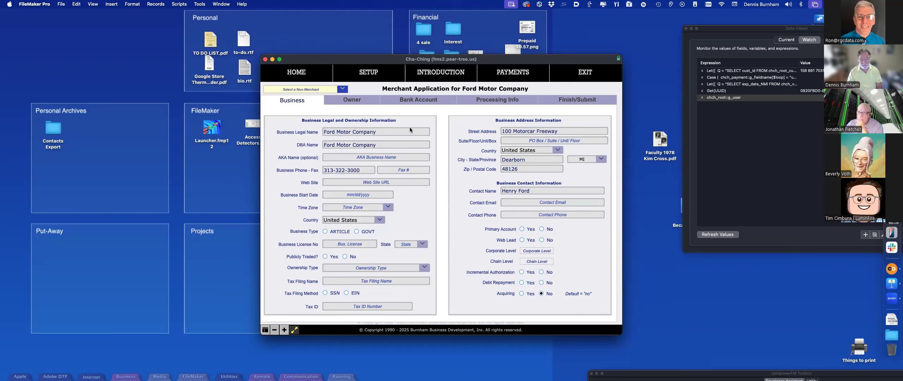
Step: On the Owner tab, set ownership type to Limited Liability Co and ownership to 100%
{"action": "left_click", "coordinate": [365, 102]}
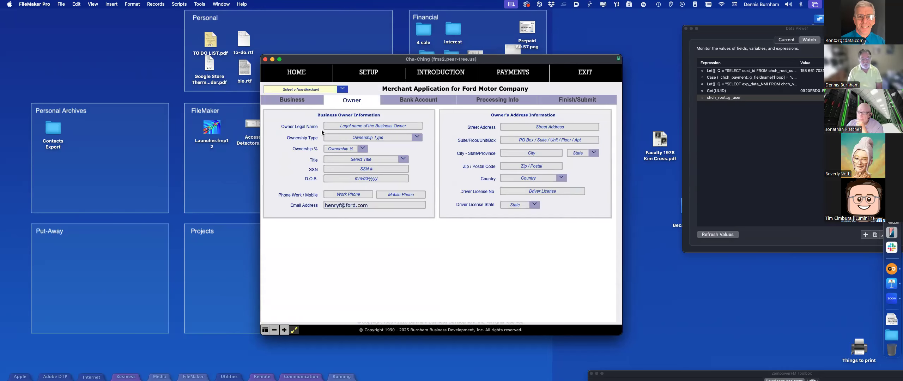
{"action": "left_click", "coordinate": [417, 137]}
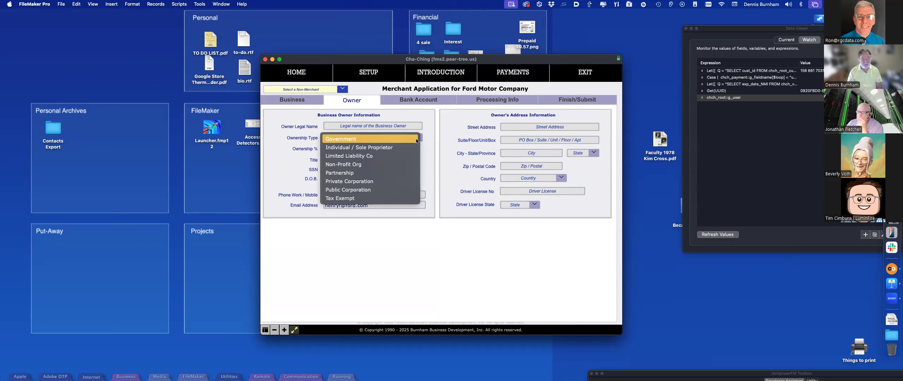
{"action": "left_click", "coordinate": [383, 156]}
{"action": "left_click", "coordinate": [365, 149]}
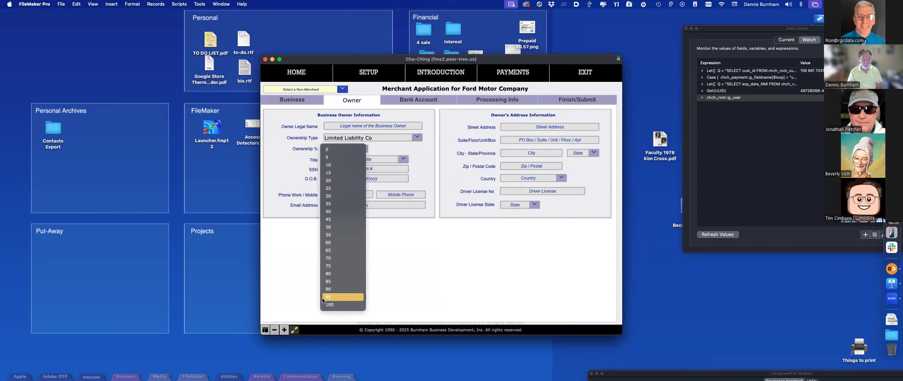
{"action": "left_click", "coordinate": [331, 282]}
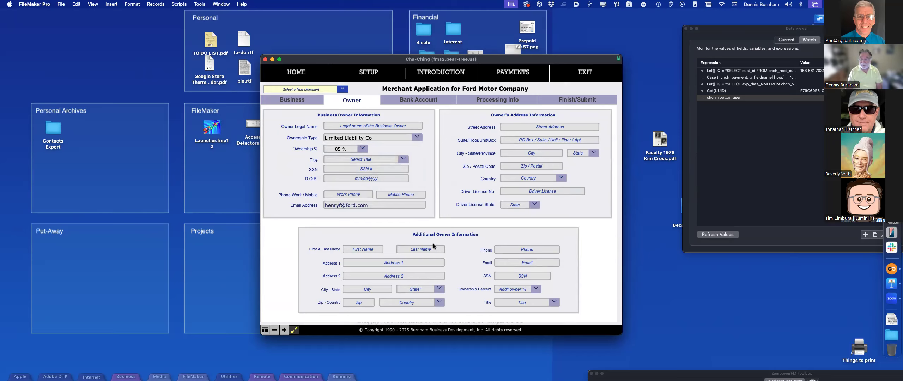
{"action": "left_click", "coordinate": [363, 149]}
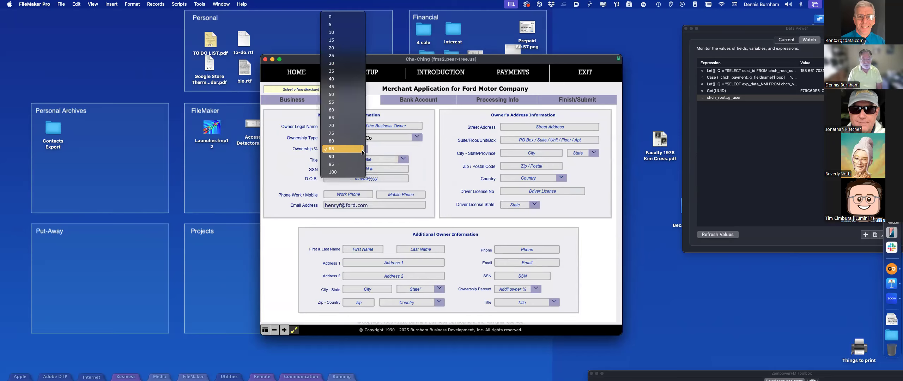
{"action": "left_click", "coordinate": [357, 170]}
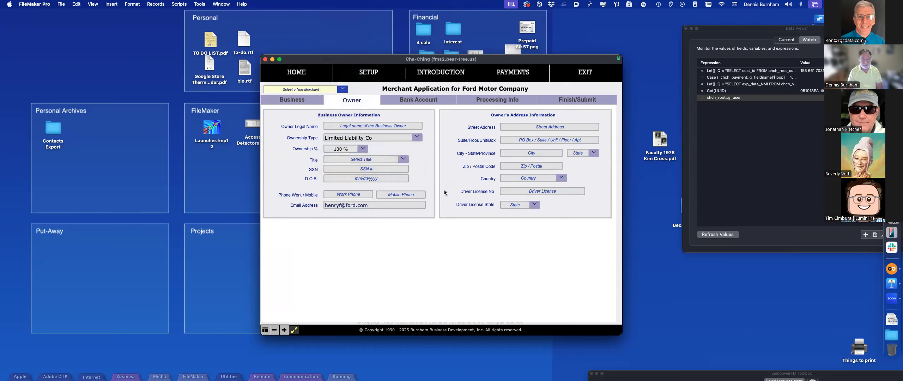
Step: Enter the owner's Social Security number and reveal it to verify the entry
{"action": "left_click", "coordinate": [398, 171]}
{"action": "type", "text": "•••••••"}
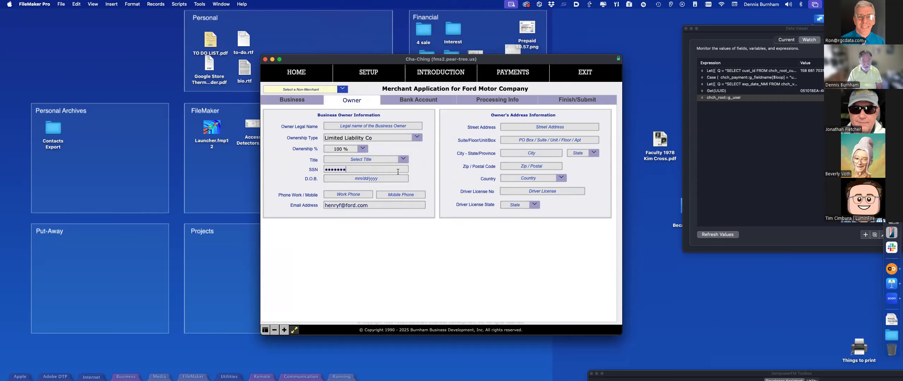
{"action": "key", "text": "Tab"}
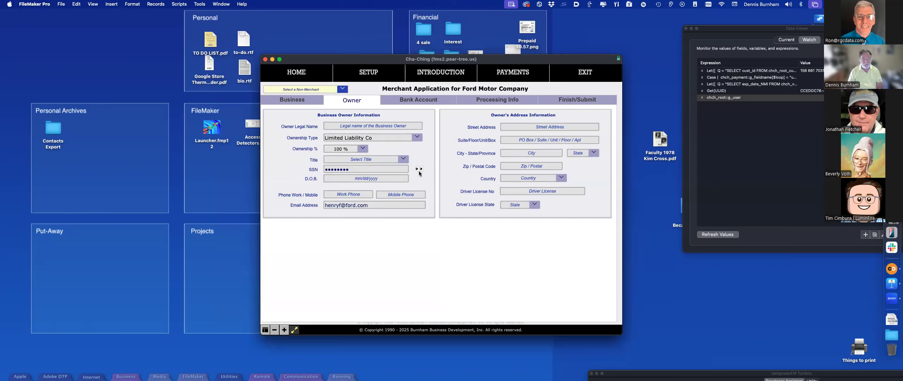
{"action": "left_click", "coordinate": [419, 171]}
{"action": "left_click", "coordinate": [344, 169]}
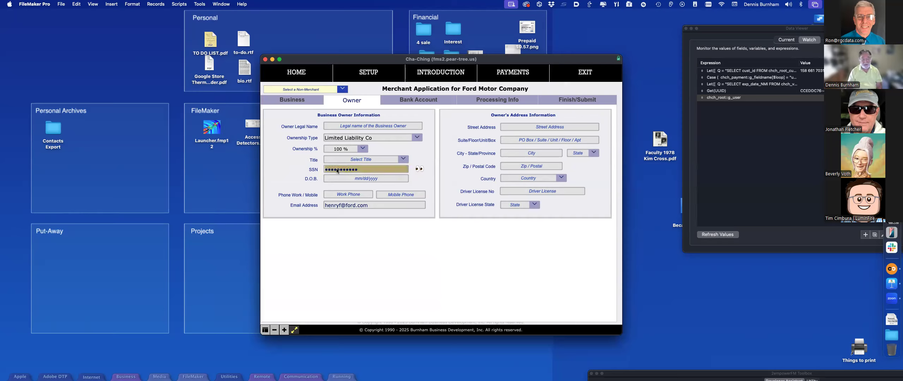
Step: On the Bank Account tab choose Savings, and enter then clear a trial routing number 1236547
{"action": "left_click", "coordinate": [425, 102]}
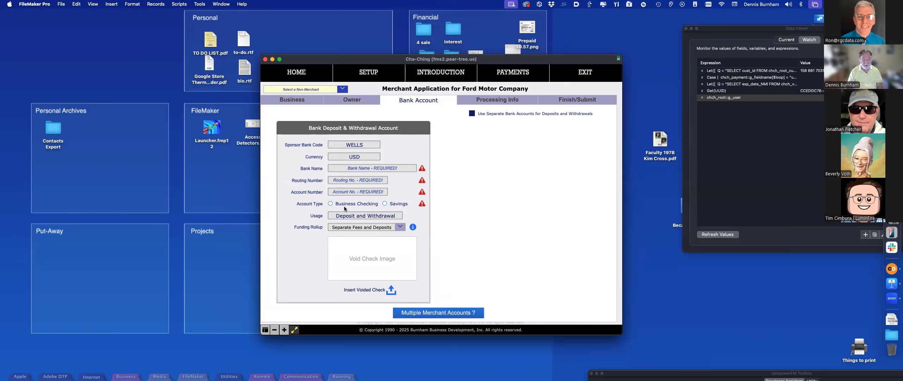
{"action": "left_click", "coordinate": [384, 204]}
{"action": "left_click", "coordinate": [373, 181]}
{"action": "type", "text": "12"}
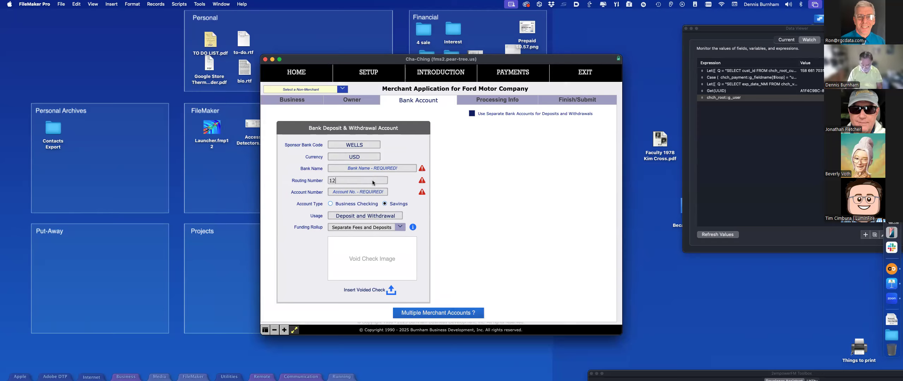
{"action": "type", "text": "36547"}
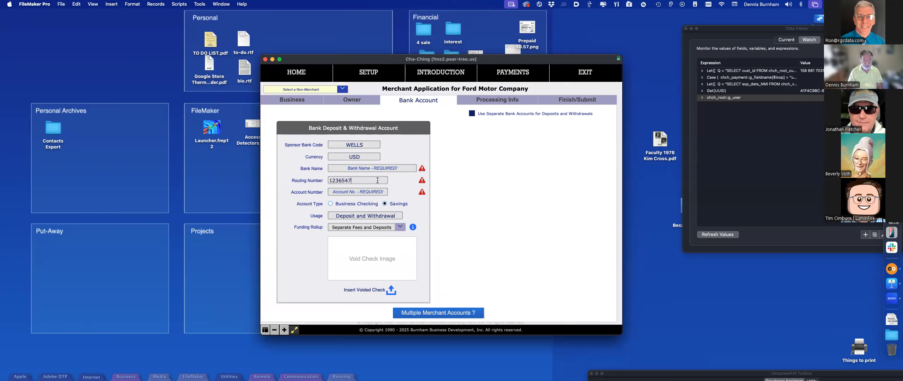
{"action": "left_click", "coordinate": [396, 182]}
{"action": "left_click_drag", "start_coordinate": [355, 180], "coordinate": [325, 179]}
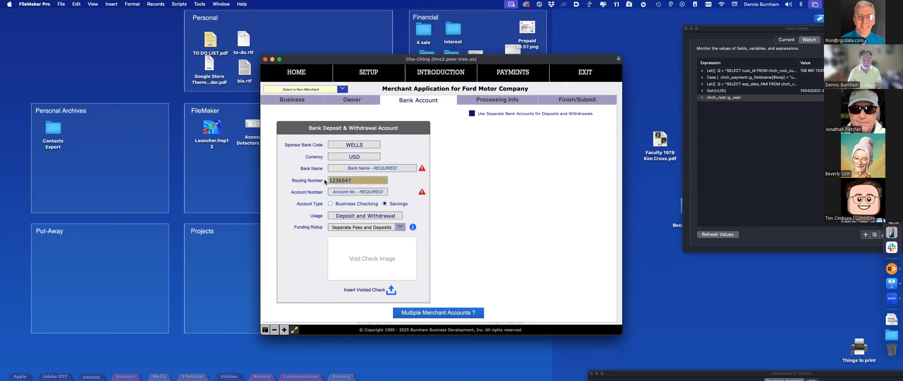
{"action": "key", "text": "BackSpace"}
{"action": "left_click", "coordinate": [393, 153]}
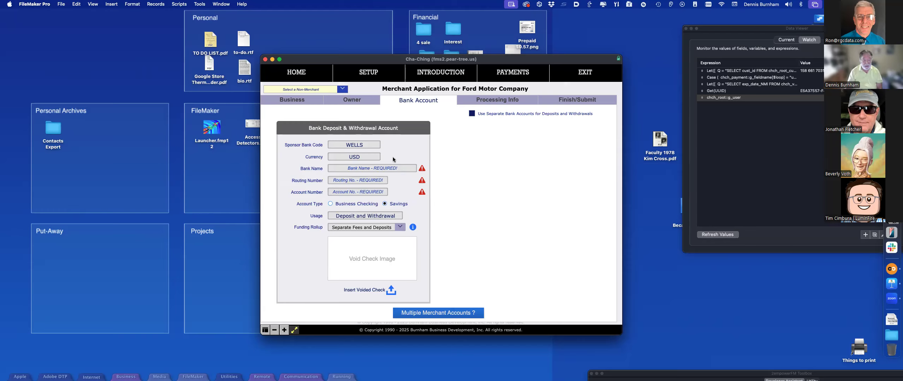
Step: Read the multiple merchant accounts note, enable separate deposit and withdrawal accounts, and open Processing Info
{"action": "left_click", "coordinate": [439, 314]}
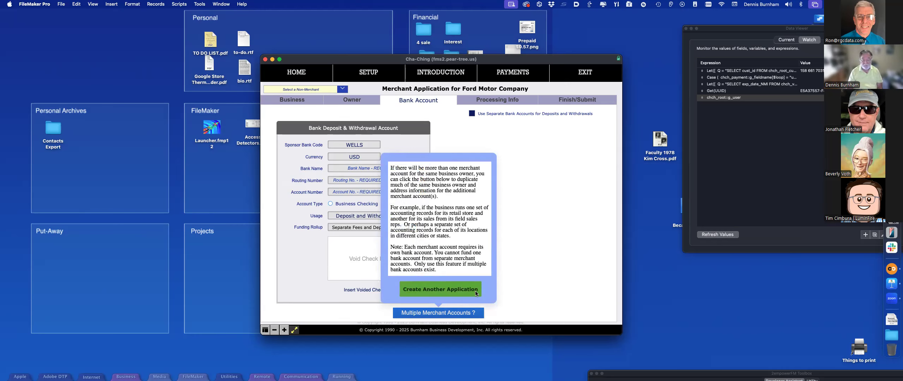
{"action": "left_click", "coordinate": [525, 276]}
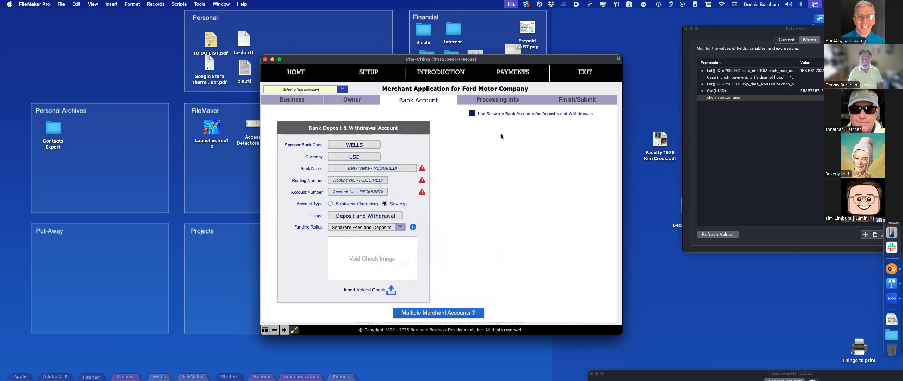
{"action": "left_click", "coordinate": [472, 114]}
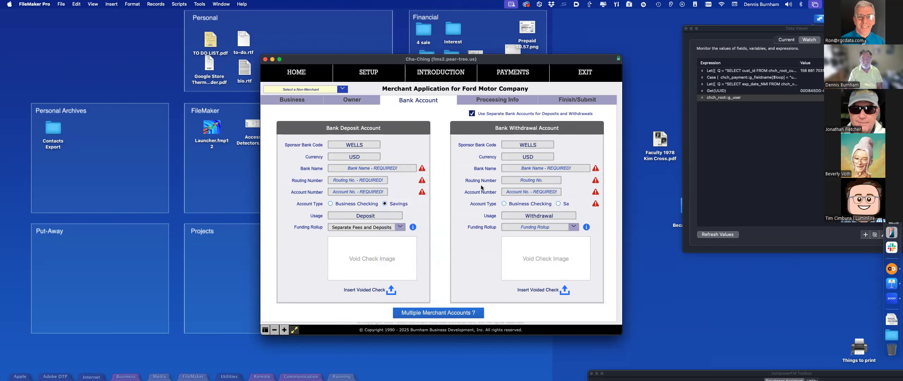
{"action": "left_click", "coordinate": [480, 100]}
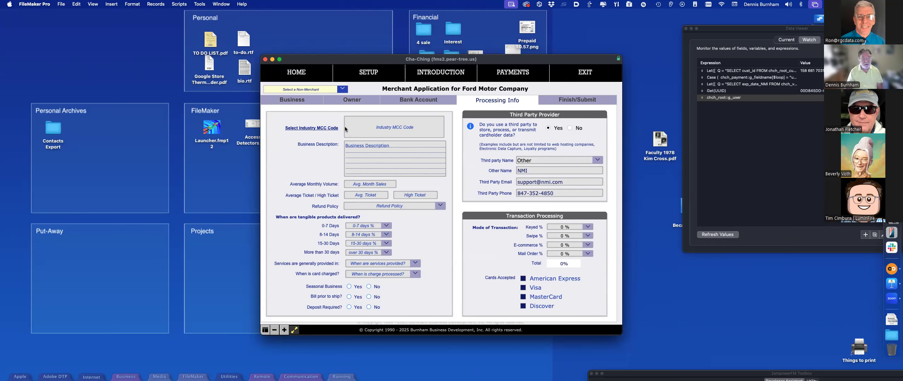
Step: Browse the industry MCC list and select 5172 Petroleum and Petroleum Products
{"action": "left_click", "coordinate": [321, 129]}
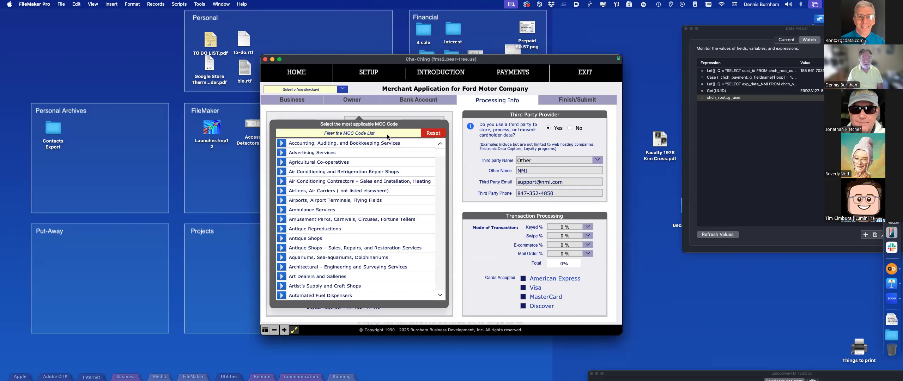
{"action": "scroll", "coordinate": [376, 154], "scroll_direction": "down", "scroll_amount": 10}
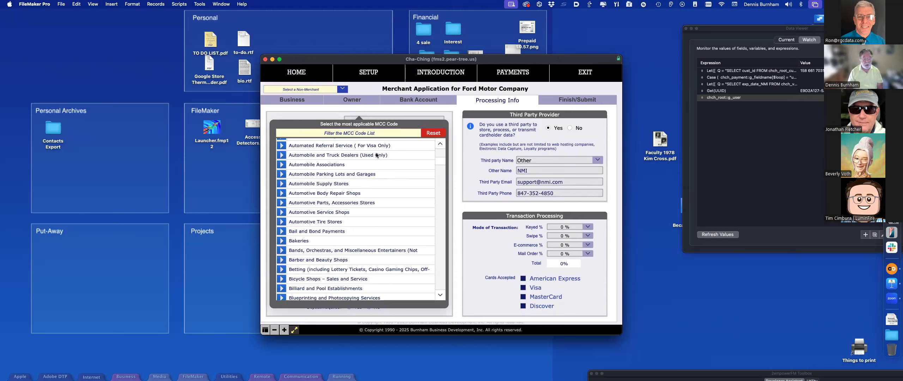
{"action": "scroll", "coordinate": [376, 155], "scroll_direction": "down", "scroll_amount": 6}
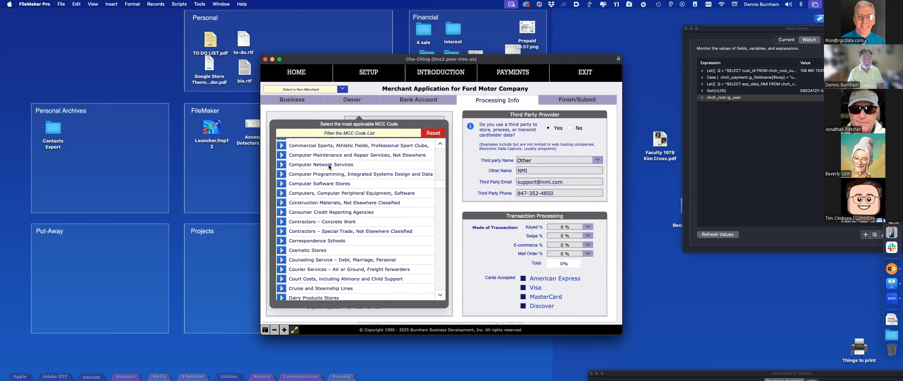
{"action": "scroll", "coordinate": [328, 167], "scroll_direction": "down", "scroll_amount": 1}
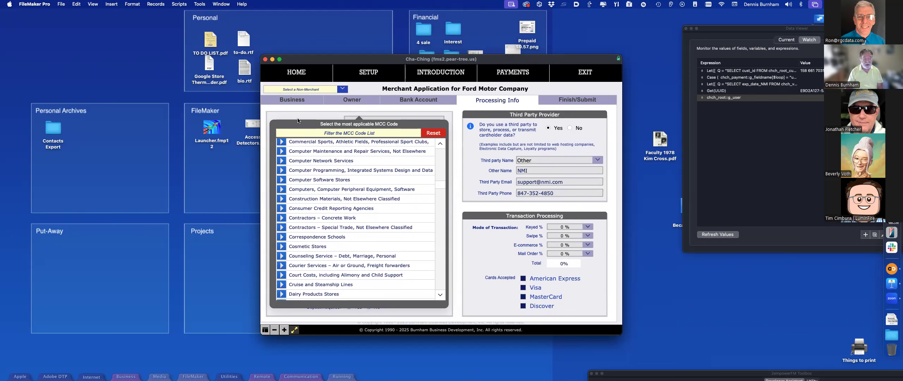
{"action": "left_click", "coordinate": [331, 107]}
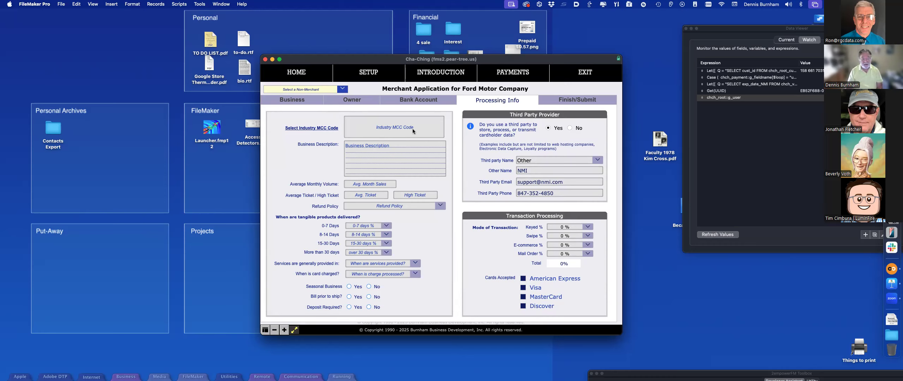
{"action": "left_click", "coordinate": [306, 129]}
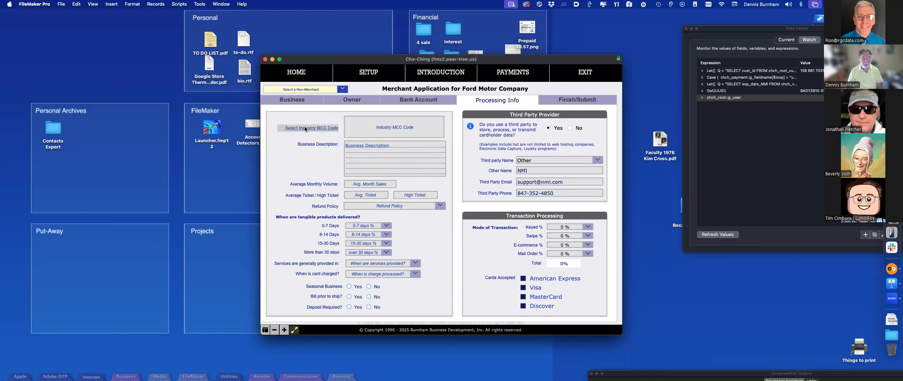
{"action": "left_click_drag", "start_coordinate": [442, 171], "coordinate": [443, 253]}
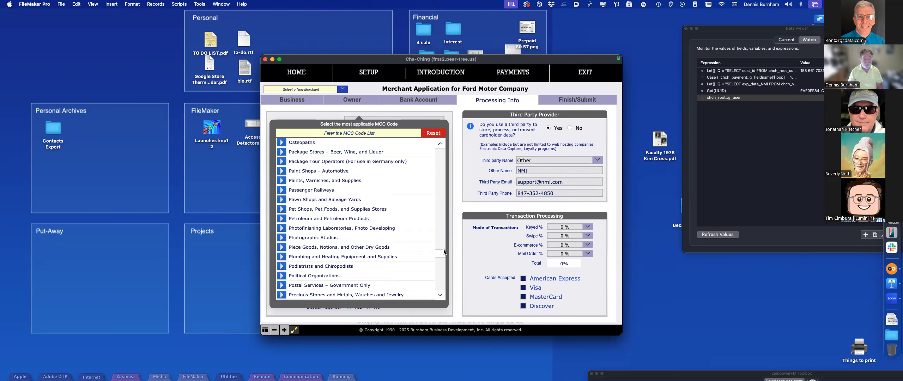
{"action": "left_click", "coordinate": [281, 218]}
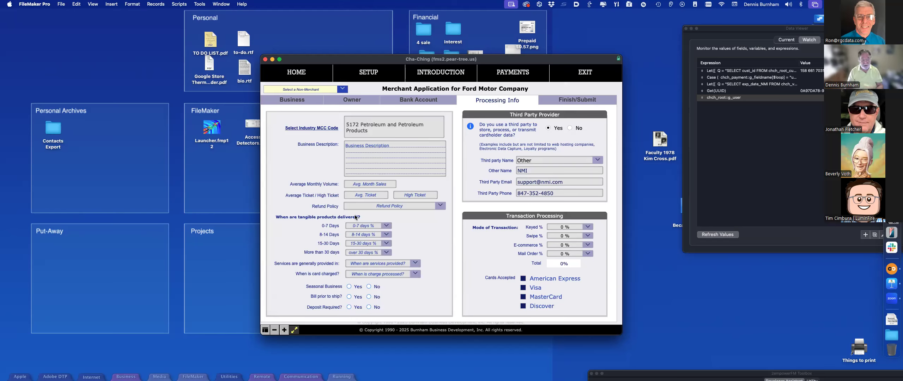
Step: Set services provided to 31 to 60 Days, with 0-7 Days at 10% and 8-14 Days at 30%
{"action": "left_click", "coordinate": [416, 264]}
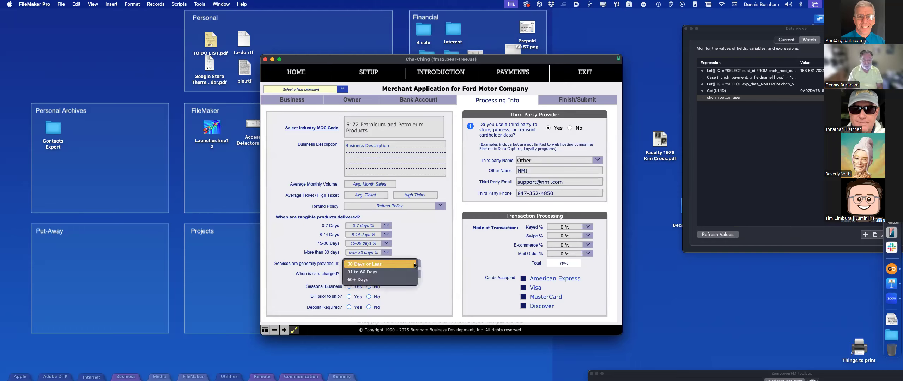
{"action": "left_click", "coordinate": [409, 272]}
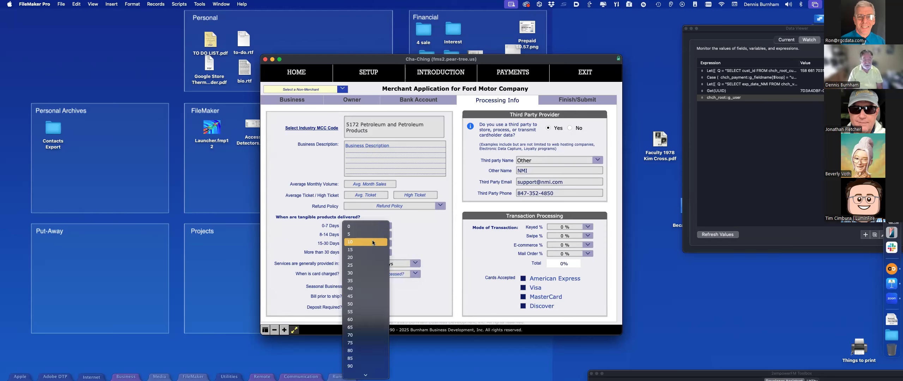
{"action": "left_click", "coordinate": [373, 242]}
{"action": "left_click", "coordinate": [385, 235]}
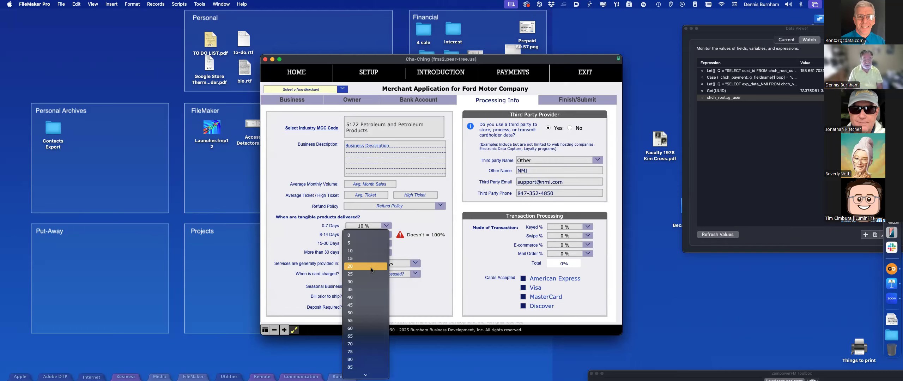
{"action": "left_click", "coordinate": [365, 287]}
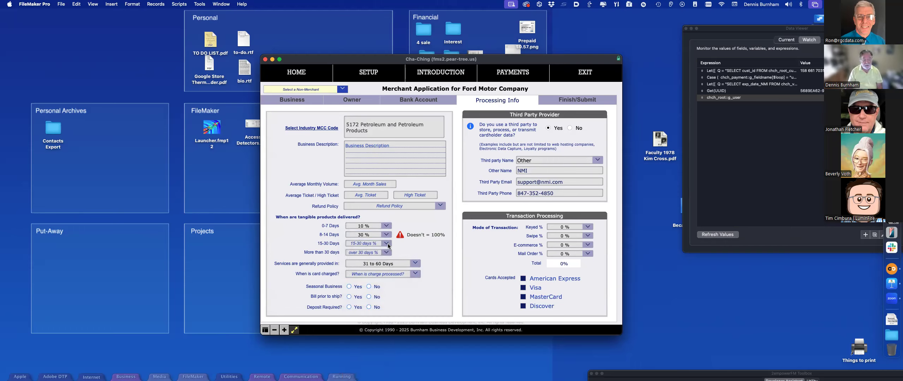
Step: Set 15-30 Days to 20% and correct More than 30 days from 45% to 40%
{"action": "left_click", "coordinate": [386, 246]}
{"action": "left_click", "coordinate": [366, 278]}
{"action": "left_click", "coordinate": [386, 253]}
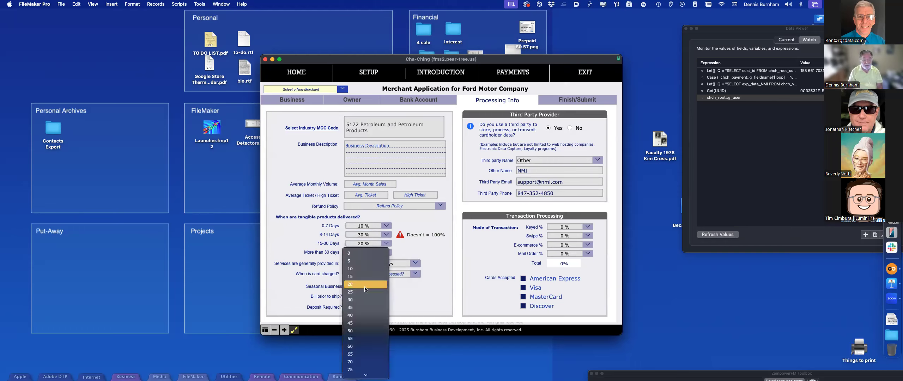
{"action": "left_click", "coordinate": [364, 323]}
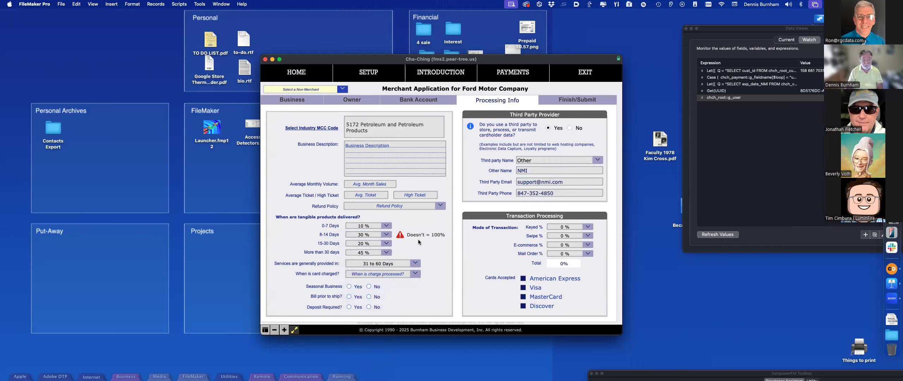
{"action": "left_click", "coordinate": [386, 252]}
{"action": "left_click", "coordinate": [386, 247]}
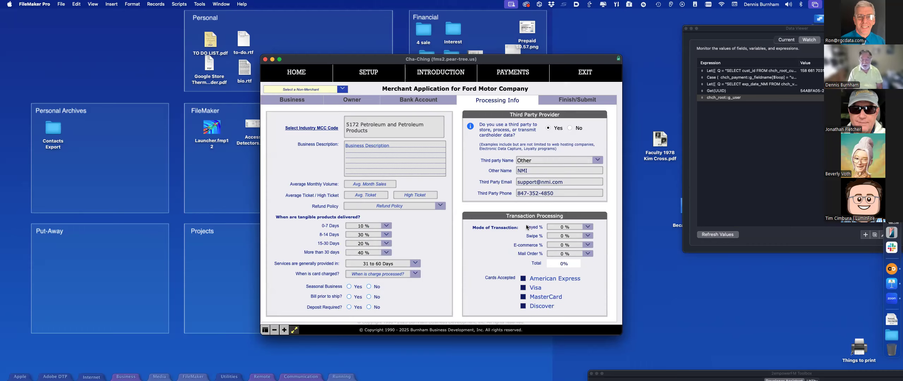
Step: Set keyed transactions to 30% and swipe transactions to 5%
{"action": "left_click", "coordinate": [566, 230]}
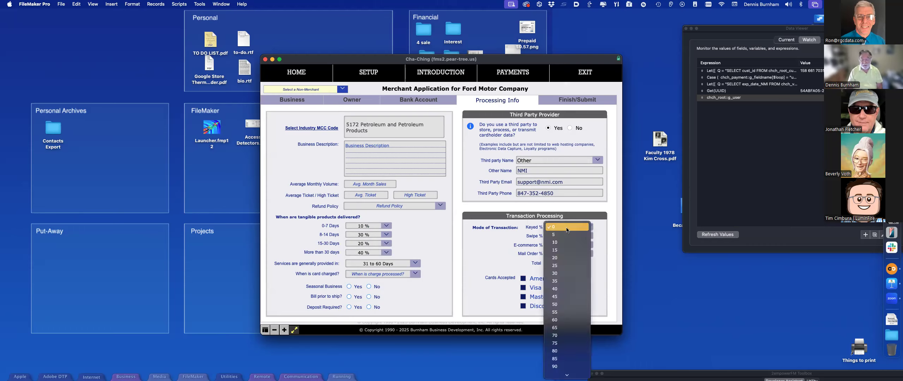
{"action": "left_click", "coordinate": [553, 273]}
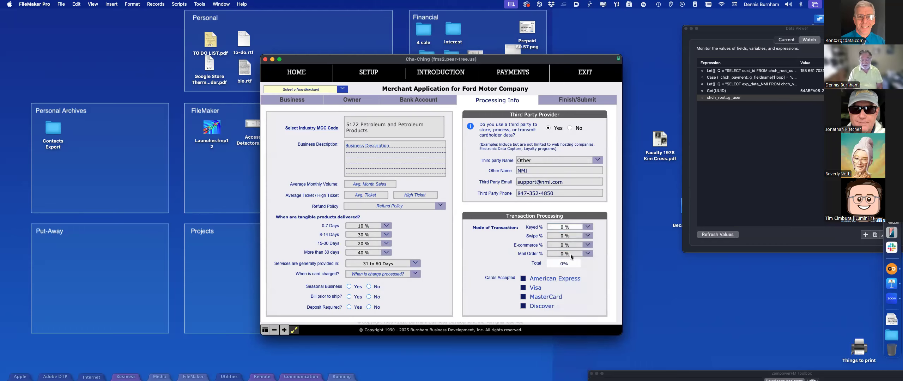
{"action": "left_click", "coordinate": [561, 238]}
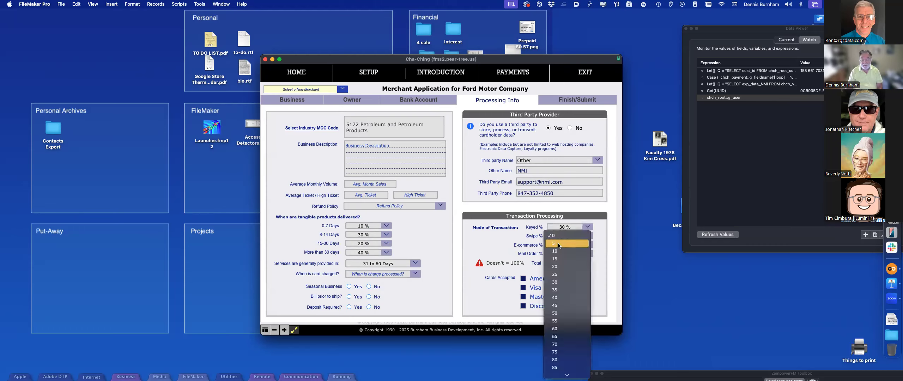
{"action": "left_click", "coordinate": [560, 246]}
{"action": "left_click", "coordinate": [560, 246]}
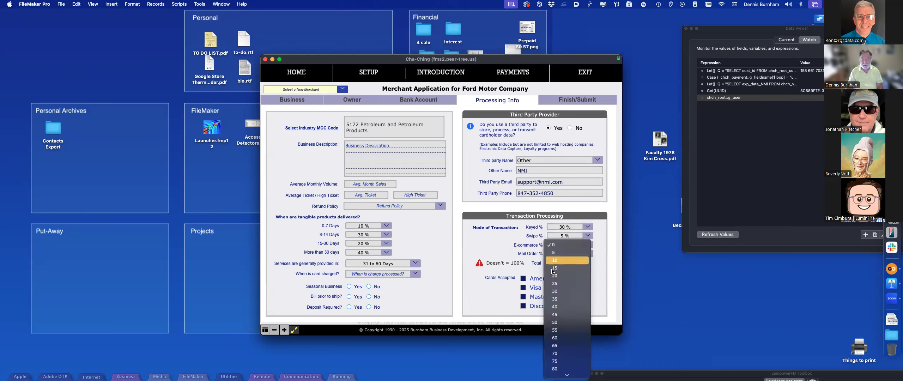
{"action": "left_click", "coordinate": [555, 314]}
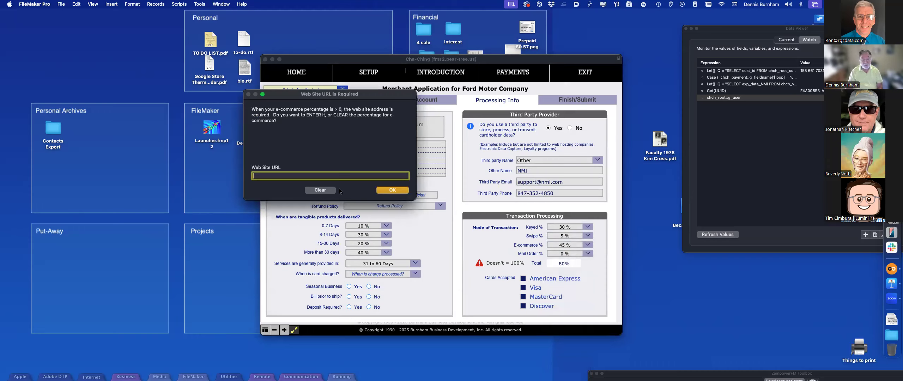
{"action": "type", "text": "ww"}
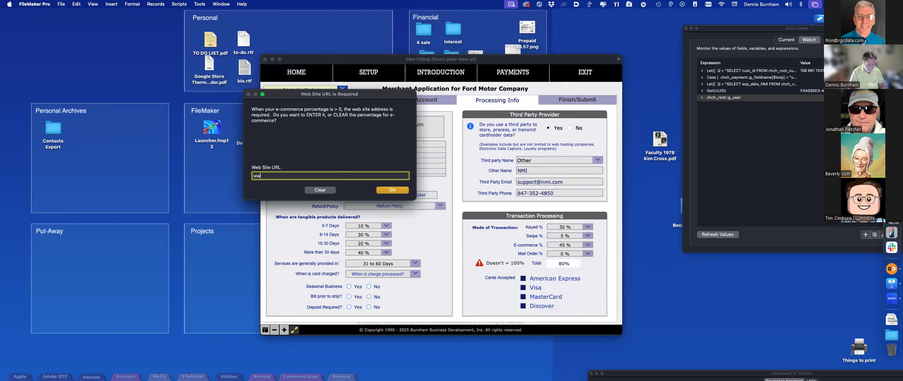
{"action": "type", "text": "w.googlr.vom"}
{"action": "left_click", "coordinate": [403, 190]}
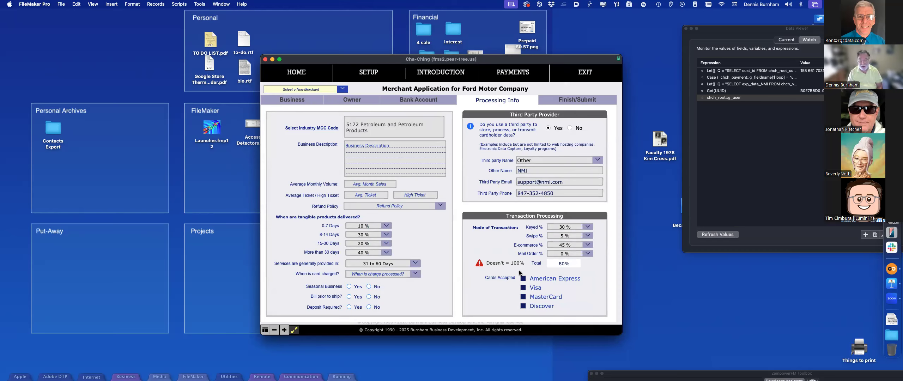
{"action": "left_click", "coordinate": [559, 254]}
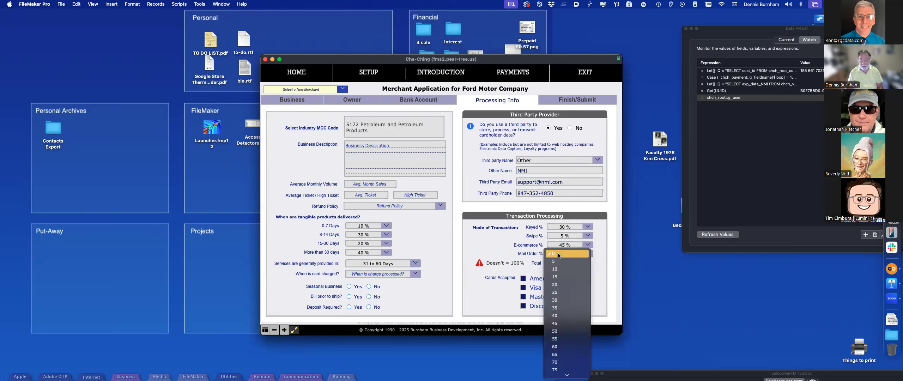
{"action": "left_click", "coordinate": [555, 285]}
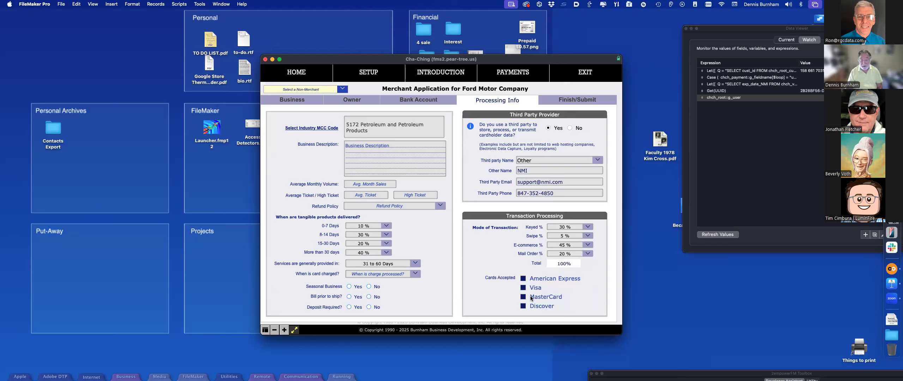
Step: View the Finish/Submit tab, then go to the Payments area
{"action": "left_click", "coordinate": [587, 101]}
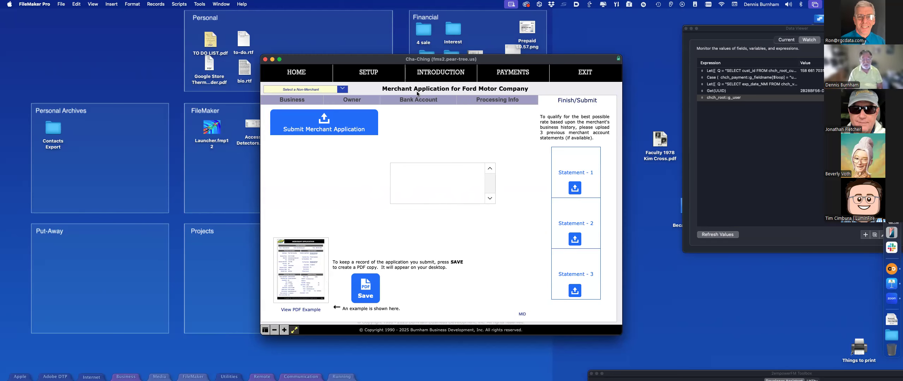
{"action": "left_click", "coordinate": [509, 74]}
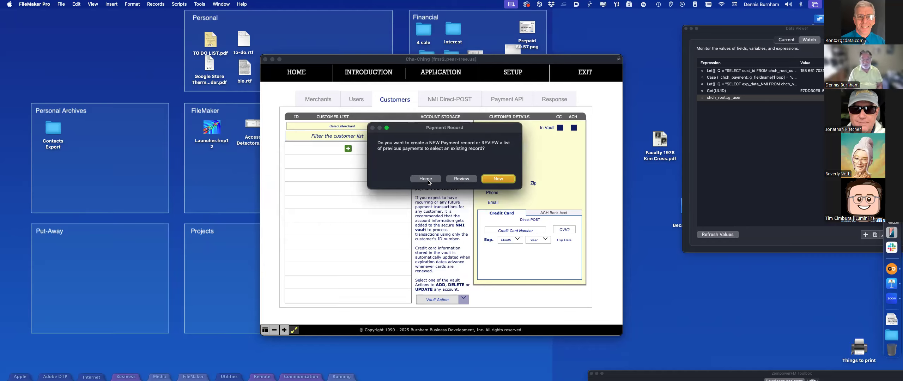
Step: Review the previous transactions sorted by date, newest first, then close the list
{"action": "left_click", "coordinate": [455, 179]}
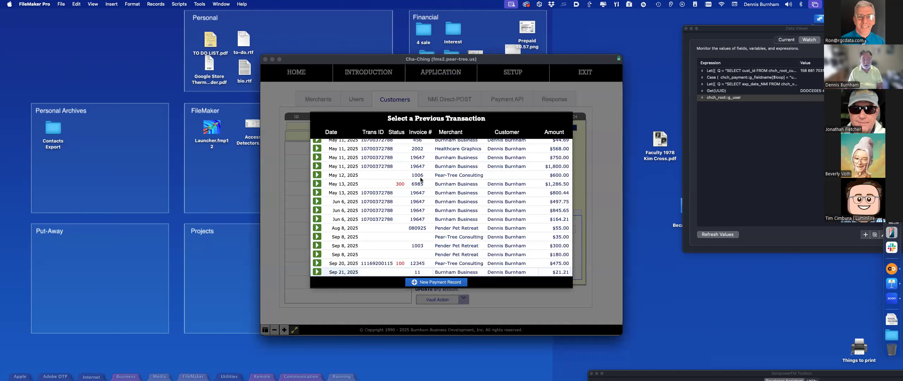
{"action": "scroll", "coordinate": [395, 180], "scroll_direction": "up", "scroll_amount": 5}
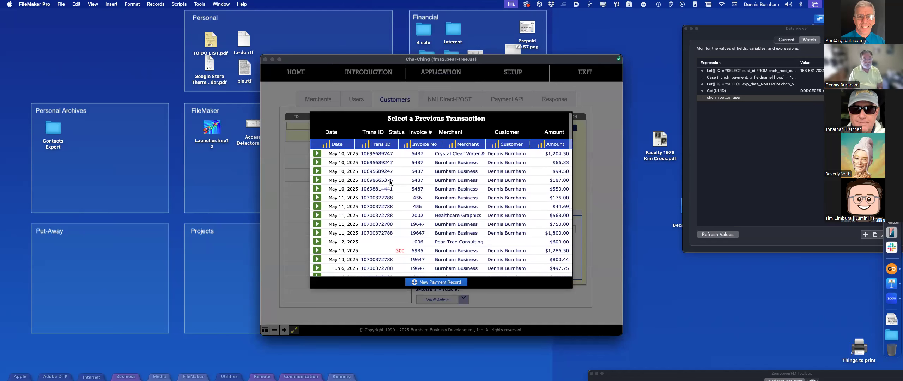
{"action": "left_click", "coordinate": [341, 145]}
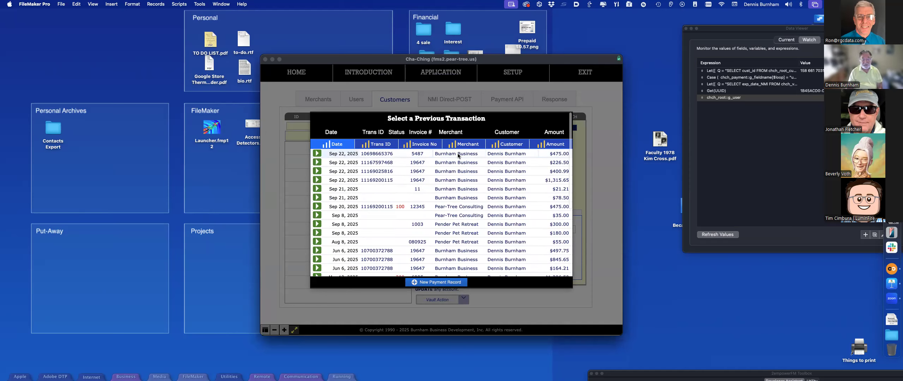
{"action": "left_click", "coordinate": [316, 153]}
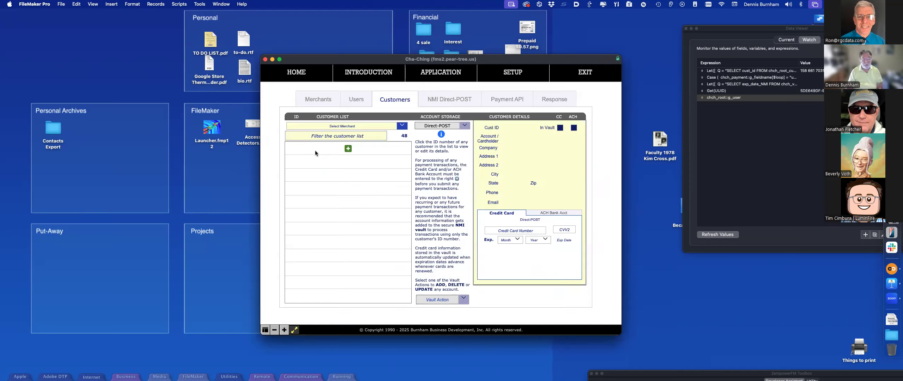
Step: Load the first merchant's customers and view the details of customers 158 and 661
{"action": "left_click", "coordinate": [394, 127]}
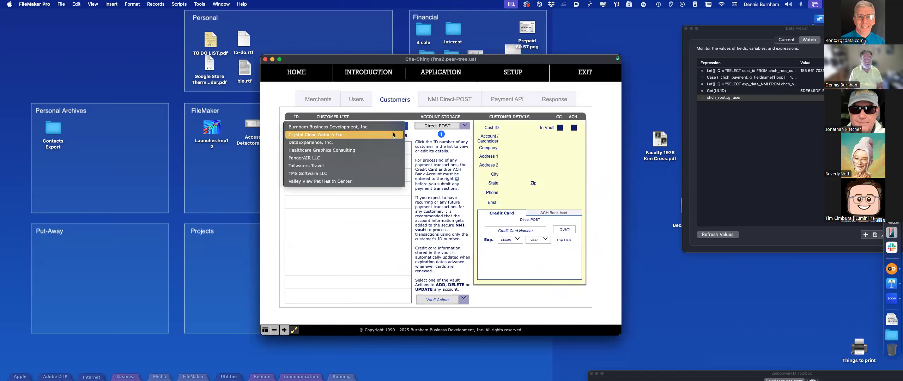
{"action": "left_click", "coordinate": [393, 127]}
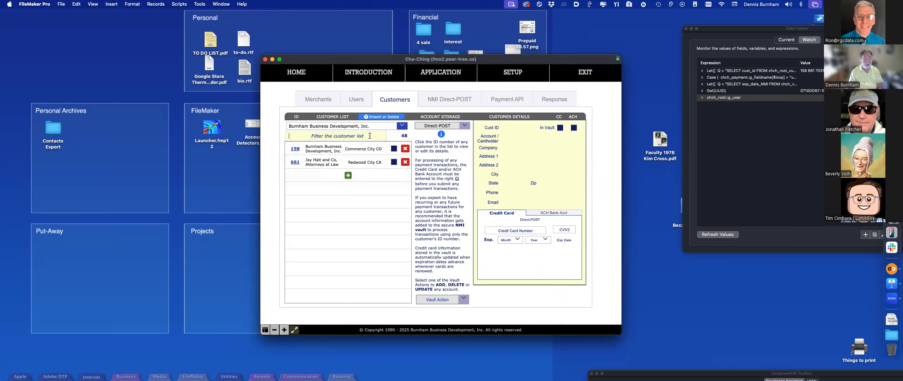
{"action": "left_click", "coordinate": [298, 150]}
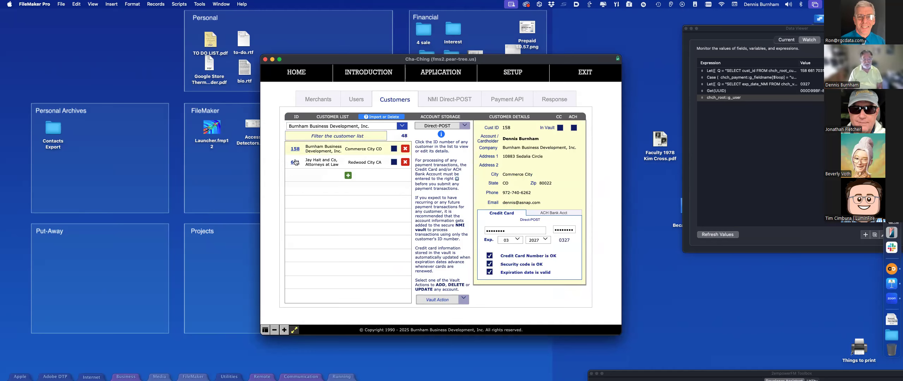
{"action": "left_click", "coordinate": [297, 151]}
{"action": "left_click", "coordinate": [295, 162]}
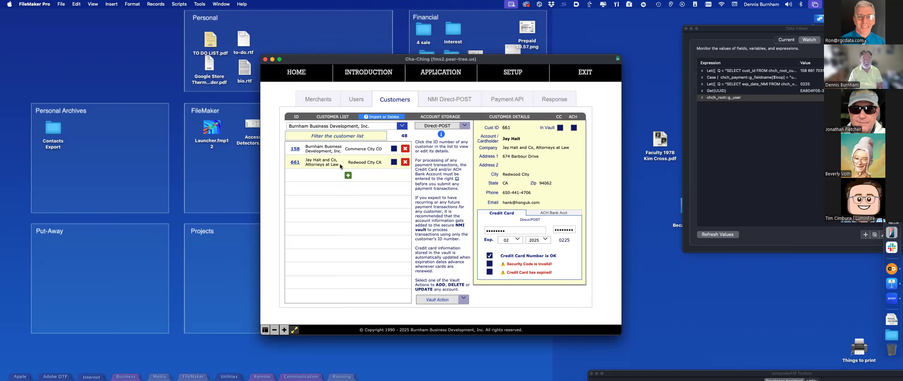
Step: Edit customer 661's card number, return to customer 158, and set Account Storage to JSON API
{"action": "left_click", "coordinate": [531, 229]}
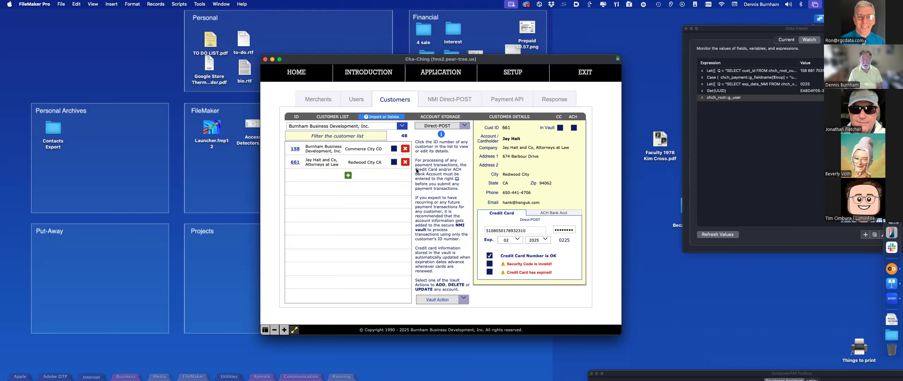
{"action": "left_click", "coordinate": [296, 148]}
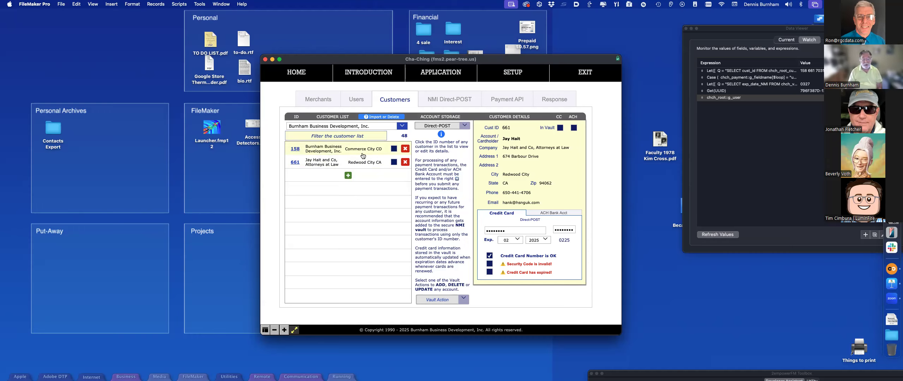
{"action": "left_click", "coordinate": [296, 149]}
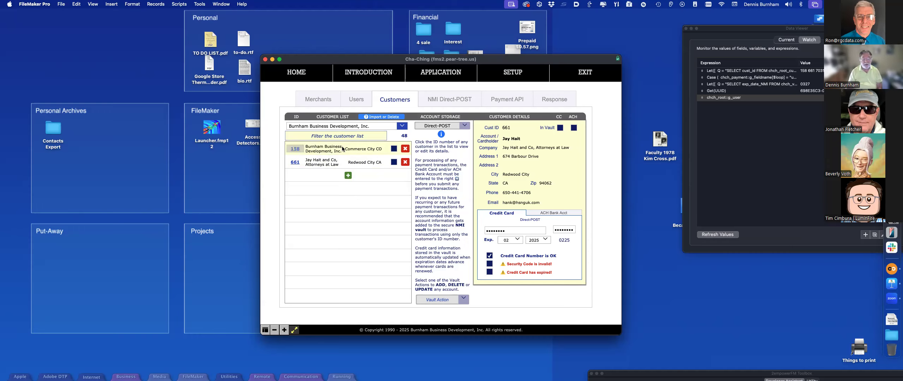
{"action": "left_click", "coordinate": [460, 127]}
{"action": "left_click", "coordinate": [459, 133]}
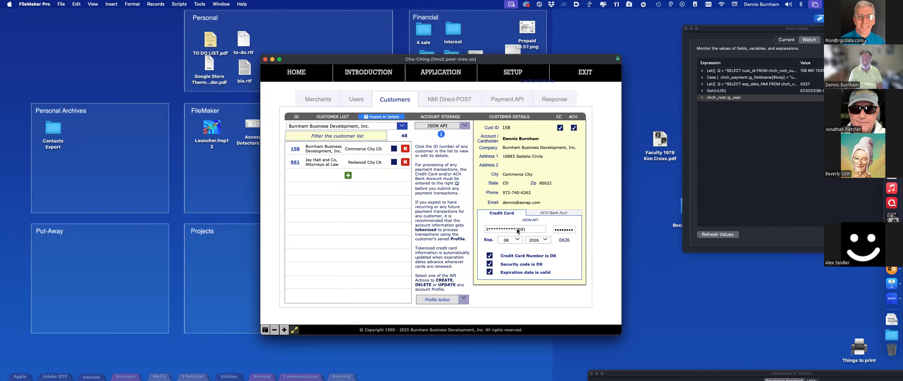
Step: Switch account storage back to Direct-POST, leaving the vault actions unchosen
{"action": "left_click", "coordinate": [453, 127]}
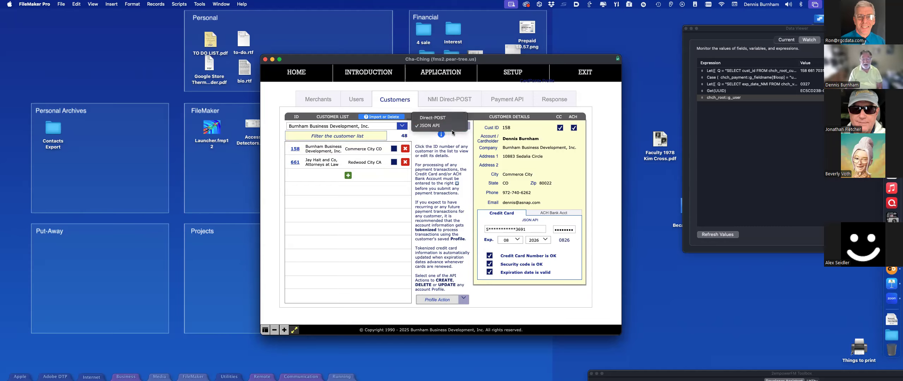
{"action": "left_click", "coordinate": [453, 118]}
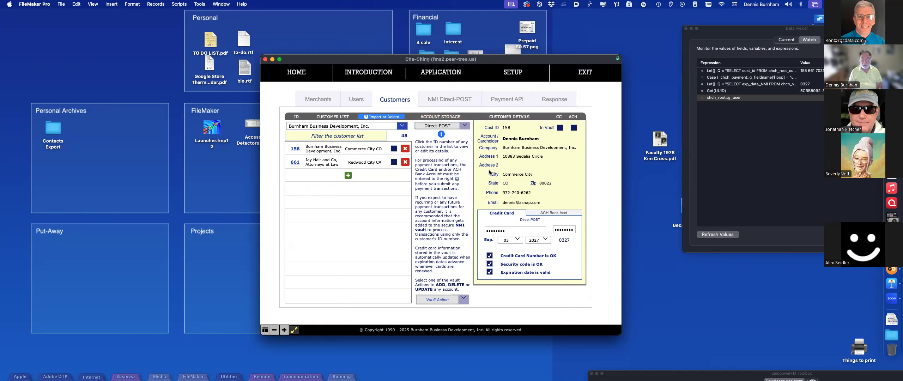
{"action": "left_click", "coordinate": [453, 299]}
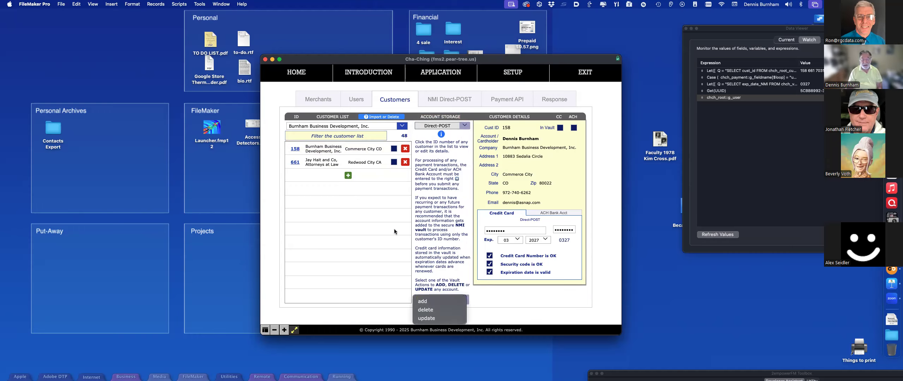
{"action": "left_click", "coordinate": [500, 309]}
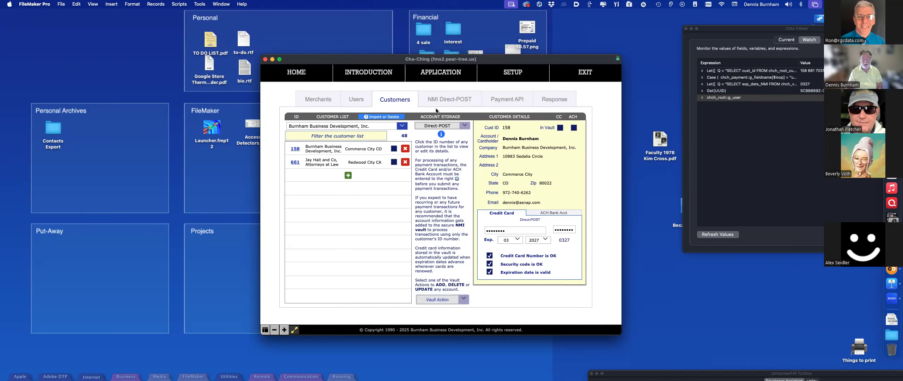
Step: Browse the NMI Direct-POST and Payment API pages, then return to the Merchants list
{"action": "left_click", "coordinate": [461, 103]}
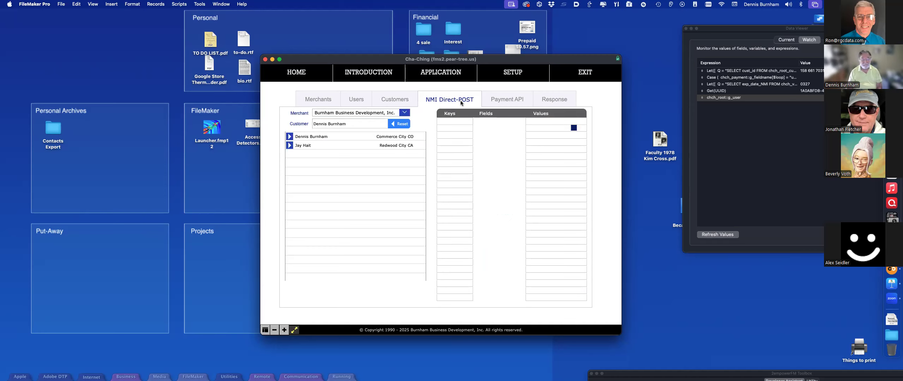
{"action": "left_click", "coordinate": [484, 100]}
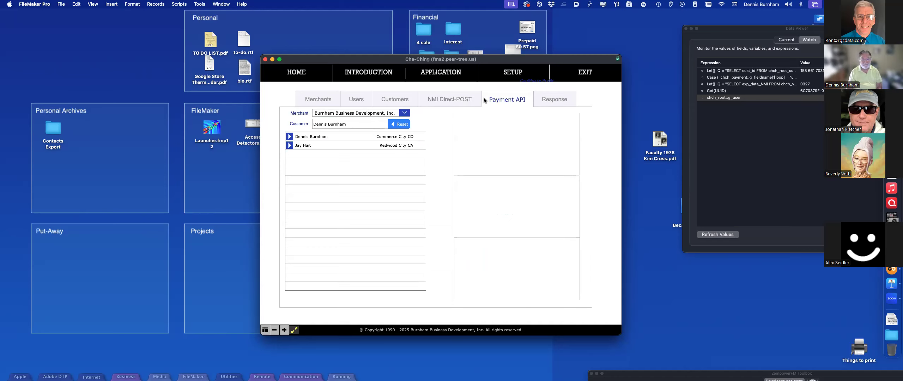
{"action": "left_click", "coordinate": [333, 103]}
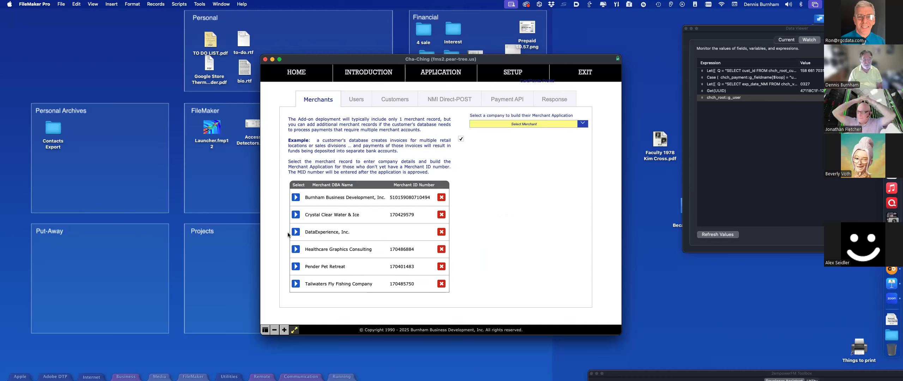
Step: Show Crystal Clear Water & Ice's merchant details, leaving the daily batch closing time unset
{"action": "left_click", "coordinate": [295, 215]}
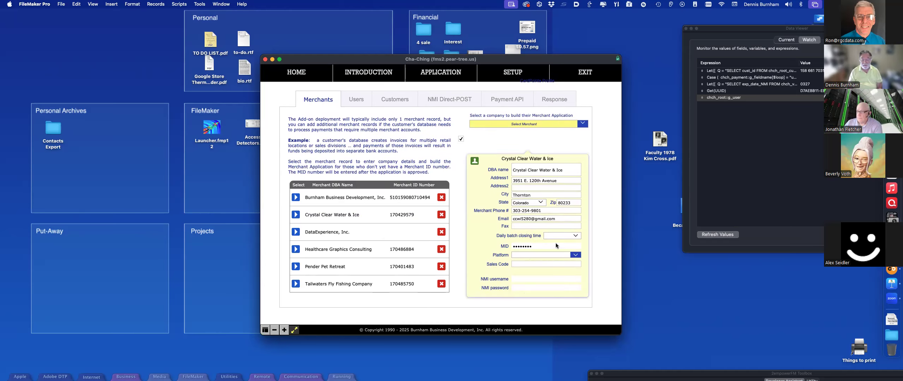
{"action": "left_click", "coordinate": [575, 236]}
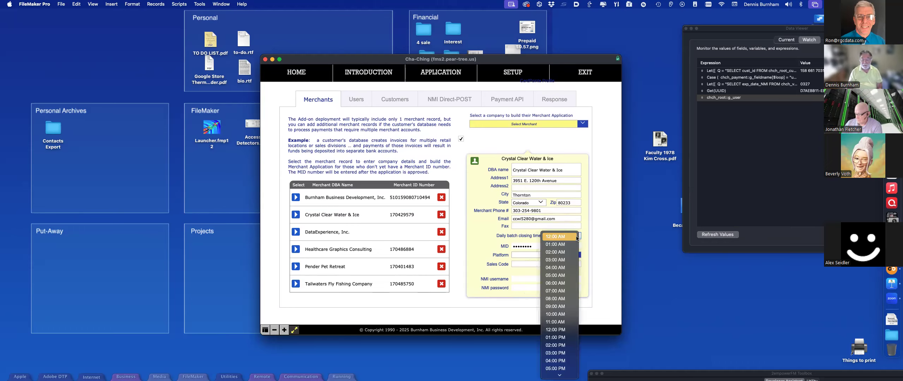
{"action": "left_click", "coordinate": [514, 306]}
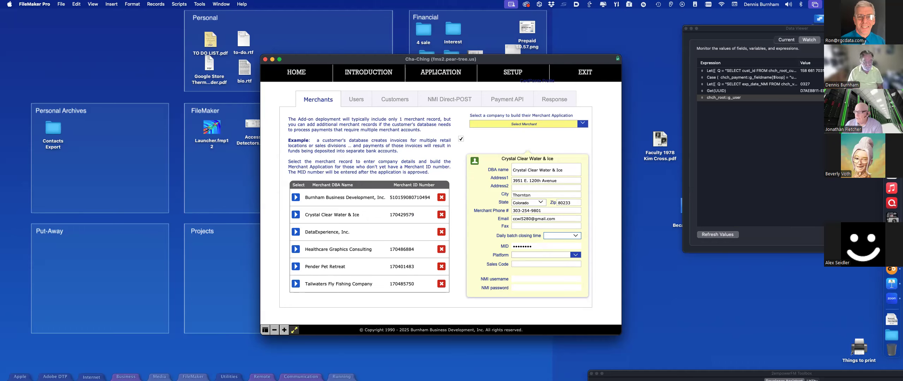
{"action": "left_click", "coordinate": [341, 376]}
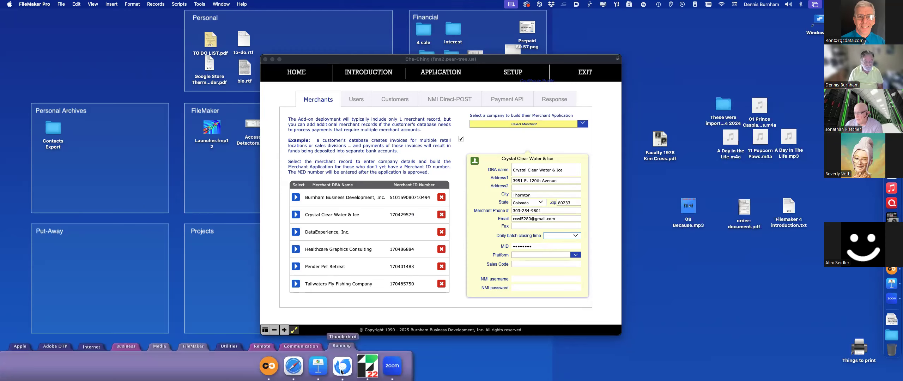
Step: Go to the nmi.com website in Safari
{"action": "left_click", "coordinate": [293, 367]}
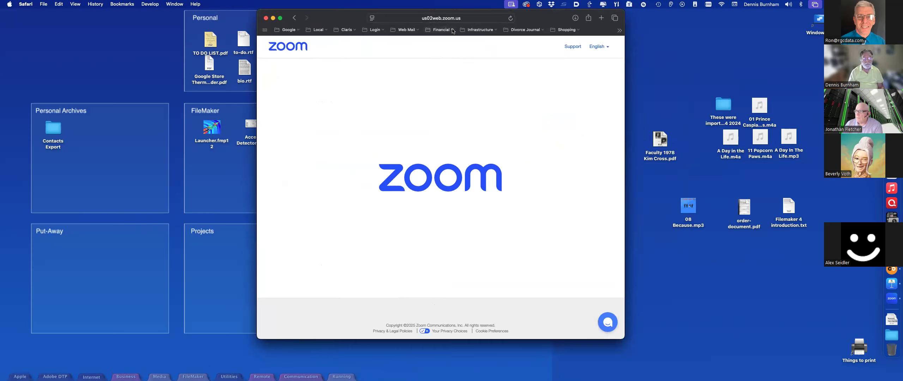
{"action": "left_click", "coordinate": [455, 17]}
{"action": "type", "text": "nmiu"}
{"action": "key", "text": "Return"}
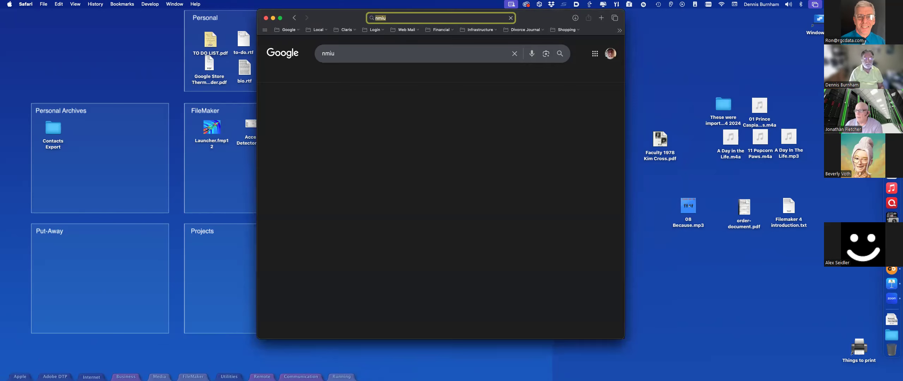
{"action": "type", "text": "nmi"}
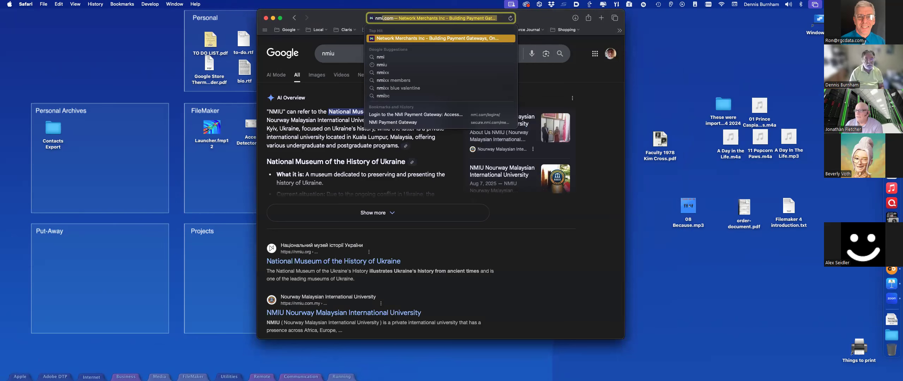
{"action": "key", "text": "Return"}
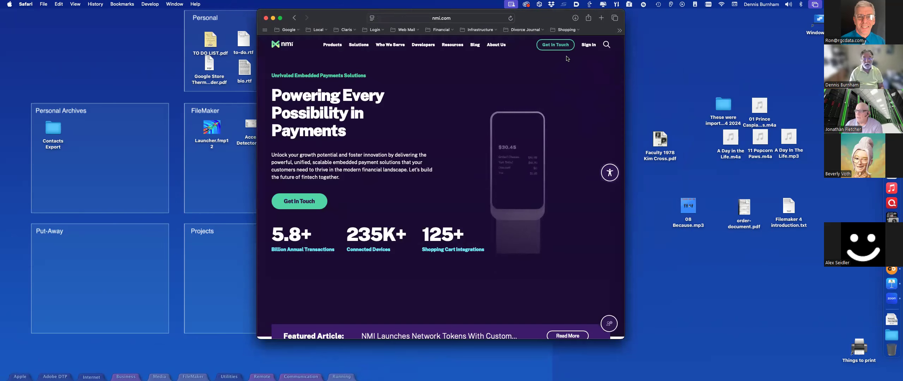
Step: Open the NMI Merchant Login page and fill in the saved credentials
{"action": "left_click", "coordinate": [588, 45]}
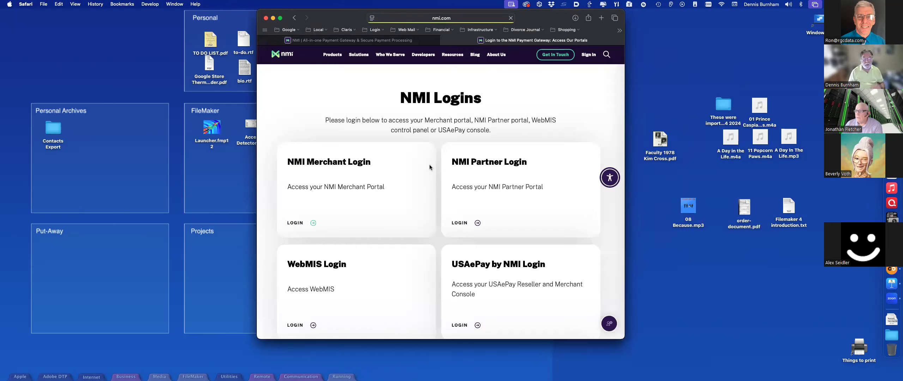
{"action": "left_click", "coordinate": [336, 186]}
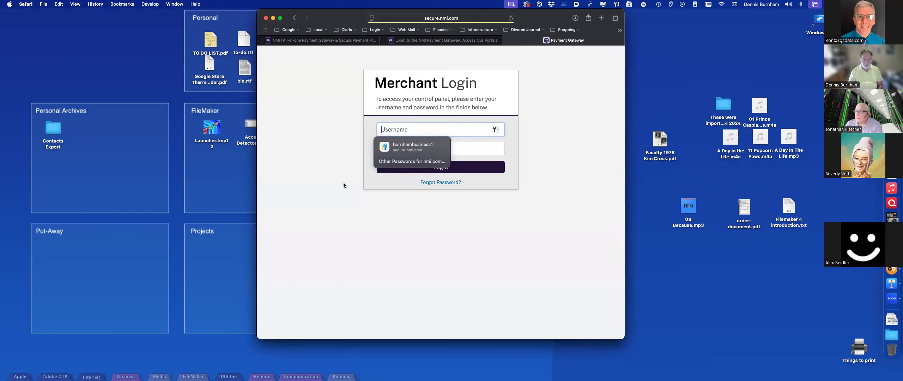
{"action": "left_click", "coordinate": [389, 145]}
Step: Log in to the NMI merchant account to open the gateway dashboard
{"action": "left_click", "coordinate": [395, 168]}
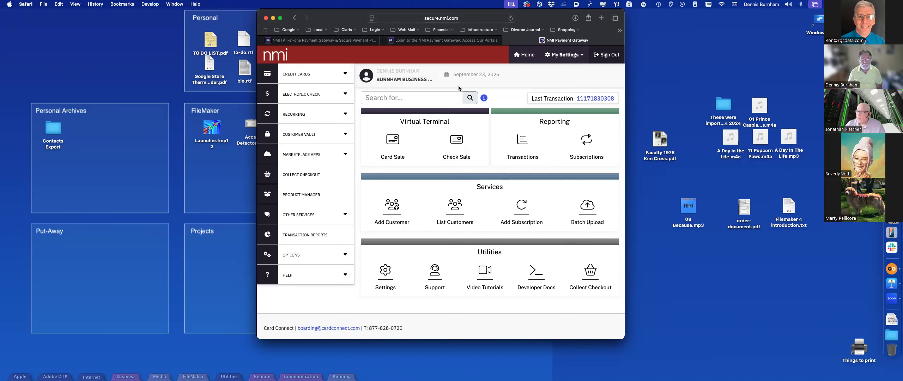
Step: Search the Customer Vault for ID 158 including partial ID matches
{"action": "left_click", "coordinate": [305, 140]}
{"action": "left_click", "coordinate": [306, 171]}
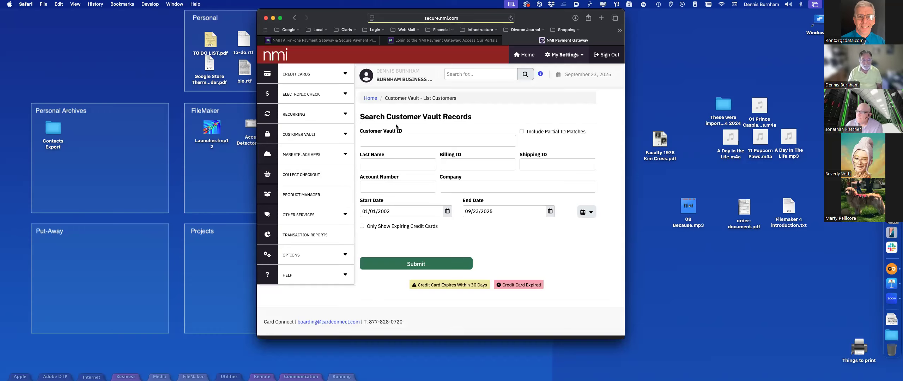
{"action": "left_click", "coordinate": [387, 139]}
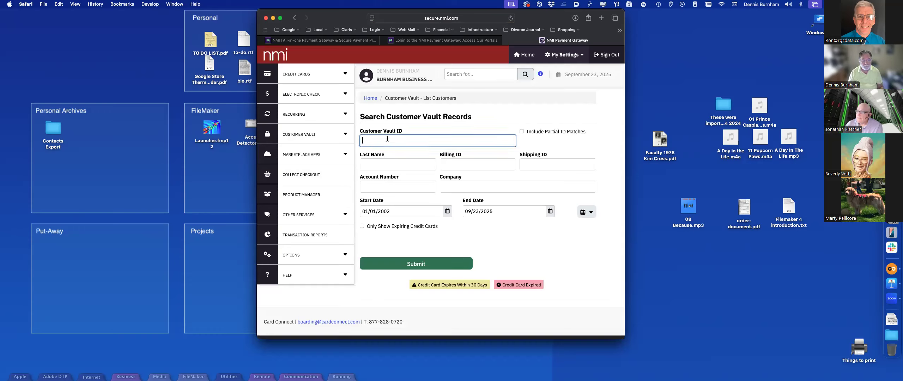
{"action": "type", "text": "158"}
{"action": "left_click", "coordinate": [529, 134]}
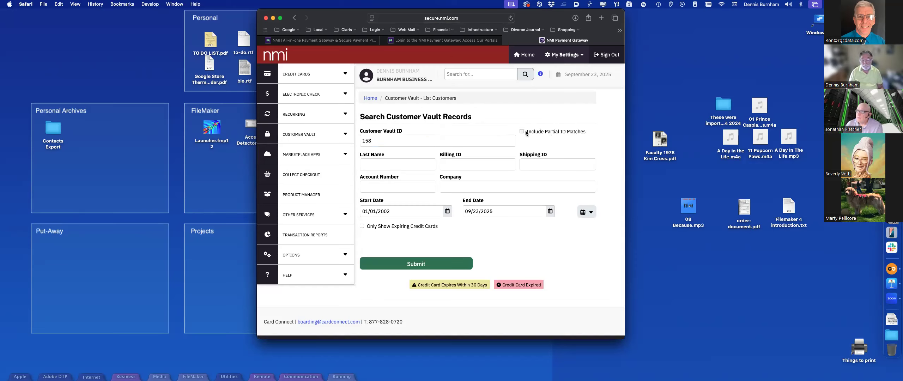
{"action": "left_click", "coordinate": [422, 259]}
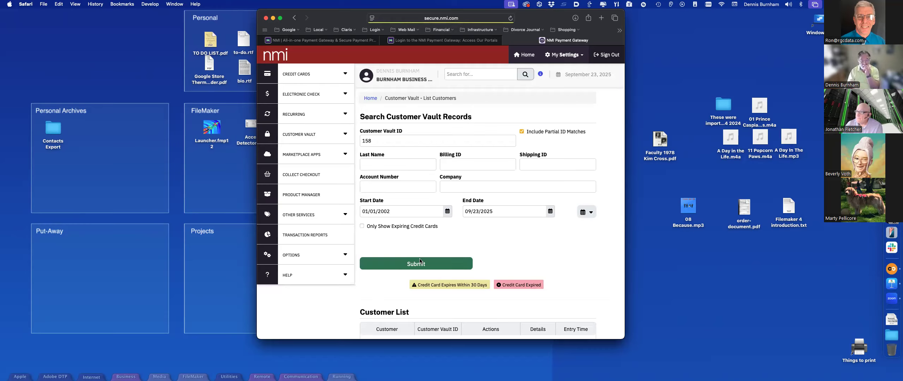
{"action": "scroll", "coordinate": [420, 260], "scroll_direction": "down", "scroll_amount": 5}
{"action": "scroll", "coordinate": [420, 261], "scroll_direction": "up", "scroll_amount": 5}
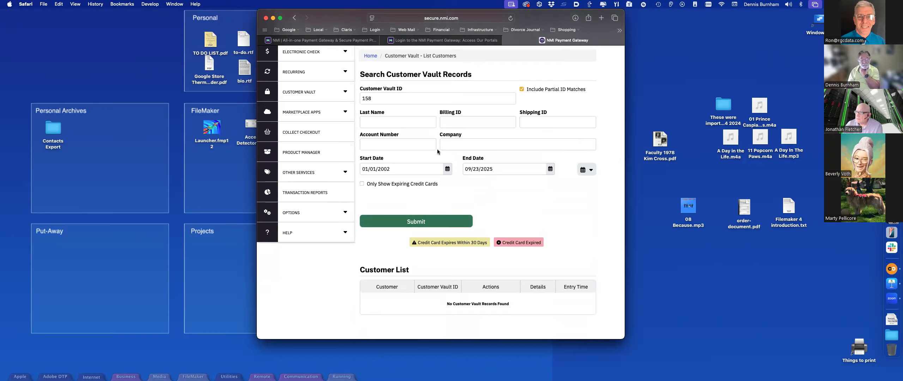
Step: Return to the Customer Vault ID field, then switch back to FileMaker Pro
{"action": "left_click", "coordinate": [382, 101]}
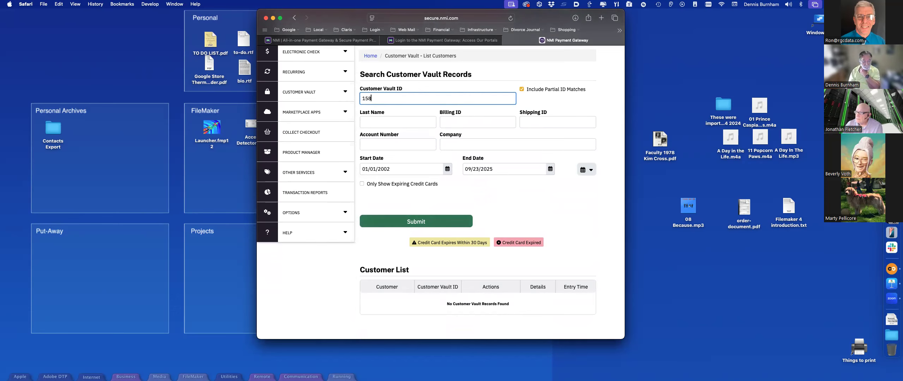
{"action": "left_click", "coordinate": [341, 377]}
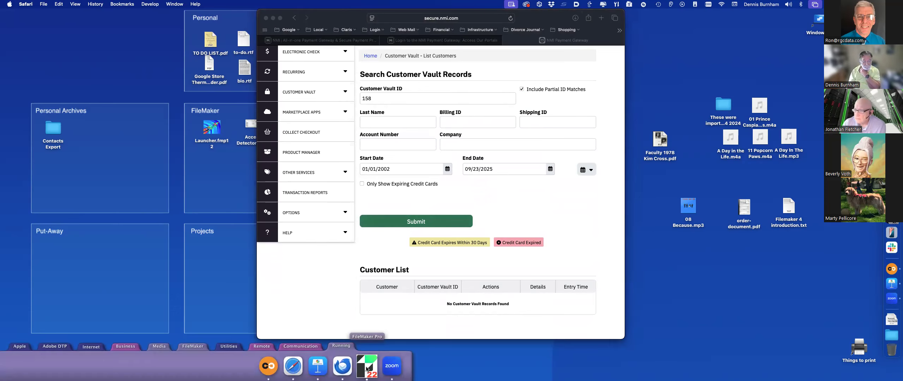
{"action": "left_click", "coordinate": [366, 367]}
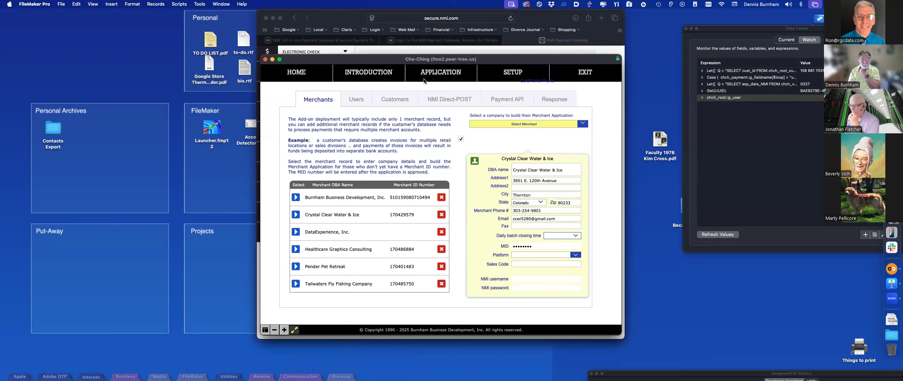
Step: Select Burnham Business Development, Inc. in the merchant list to show its company details
{"action": "left_click", "coordinate": [295, 197]}
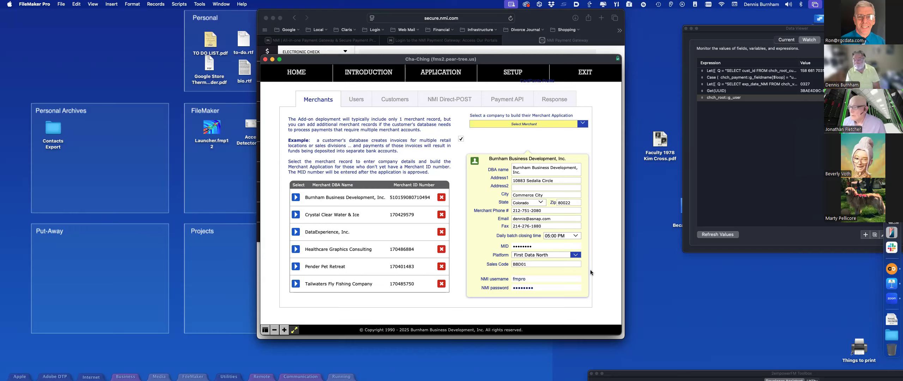
Step: On the Payment API tab, choose Burnham Business Development, Inc. and its customer
{"action": "left_click", "coordinate": [499, 102]}
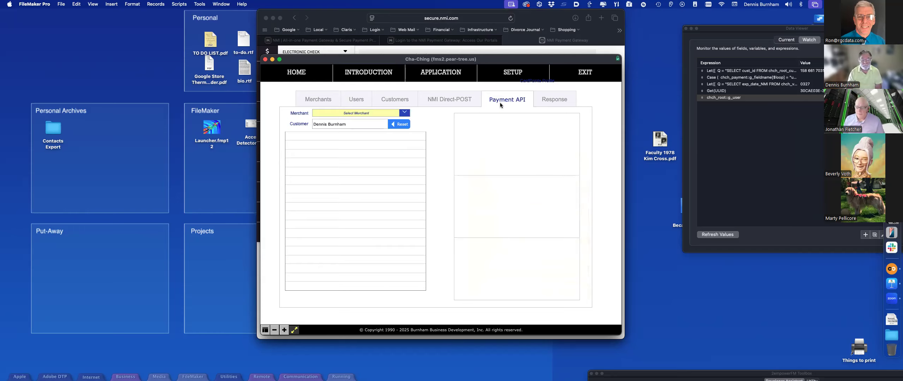
{"action": "left_click", "coordinate": [402, 114]}
{"action": "left_click", "coordinate": [392, 117]}
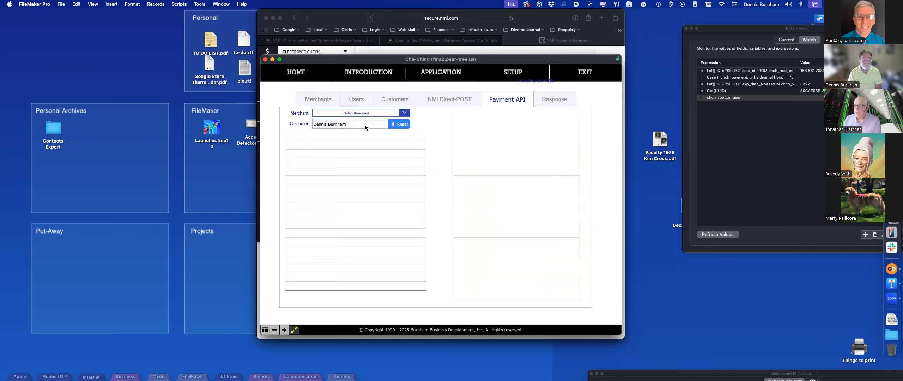
{"action": "left_click", "coordinate": [289, 137]}
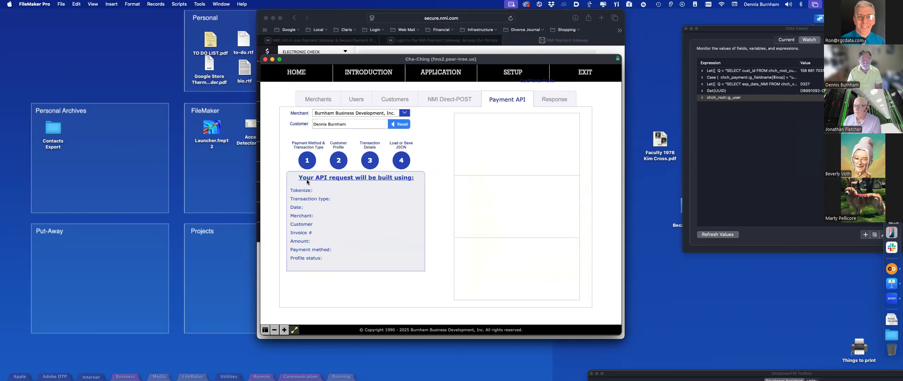
Step: Set the payment method to Credit Card with transaction type auth
{"action": "left_click", "coordinate": [313, 166]}
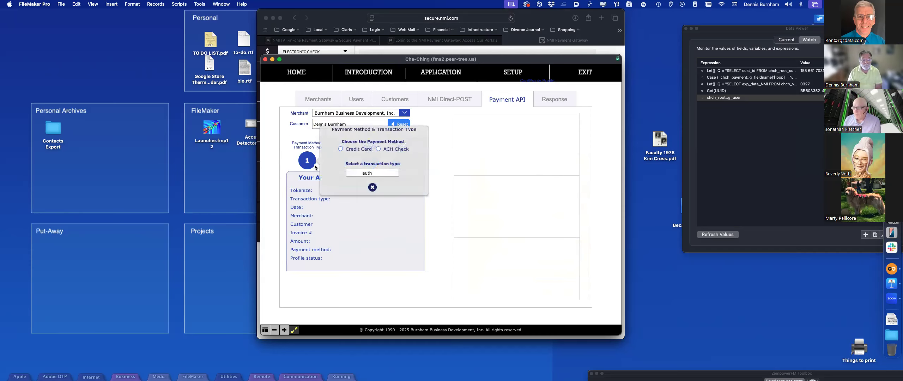
{"action": "left_click", "coordinate": [343, 148]}
{"action": "left_click", "coordinate": [355, 172]}
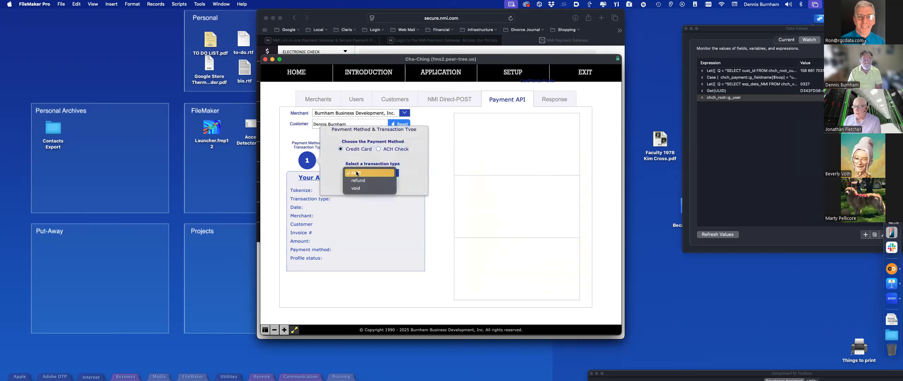
{"action": "left_click", "coordinate": [357, 173]}
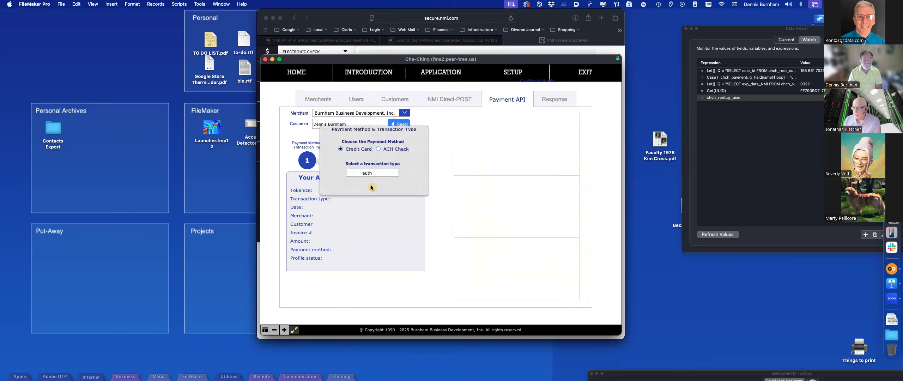
{"action": "left_click", "coordinate": [457, 152]}
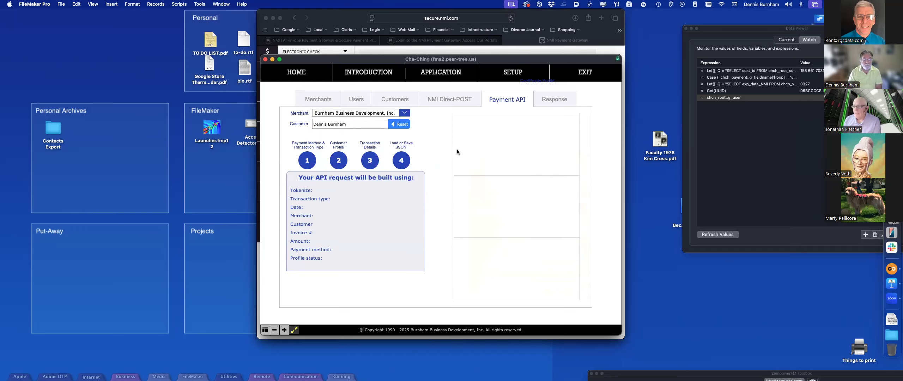
Step: On the NMI Direct-POST tab, review the transaction variables and keep sale as the transaction type
{"action": "left_click", "coordinate": [443, 100]}
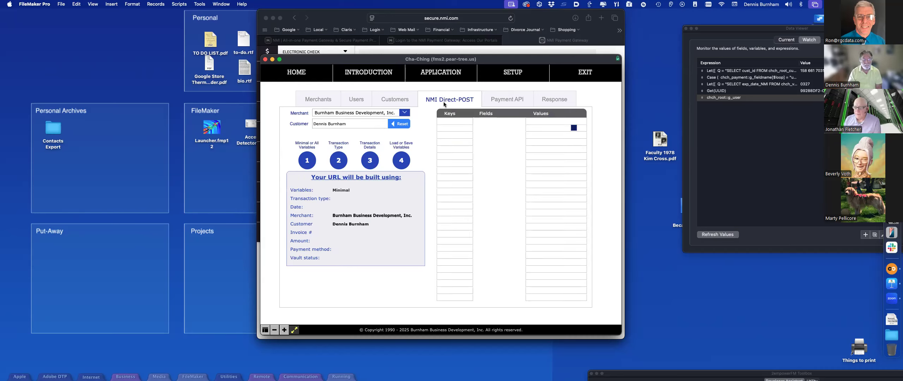
{"action": "left_click", "coordinate": [304, 160]}
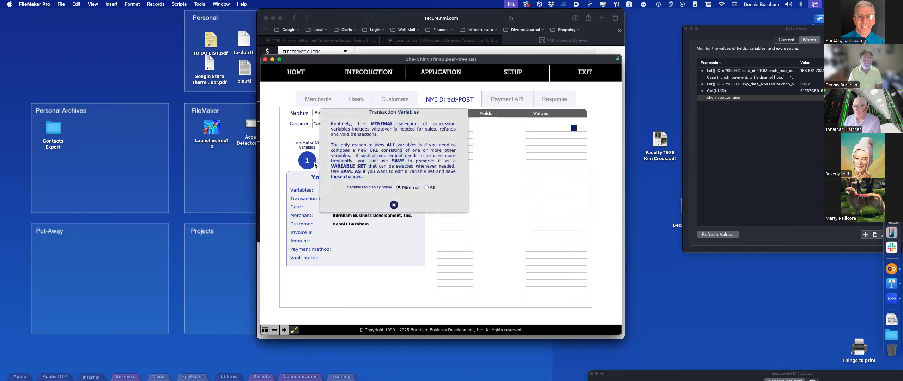
{"action": "left_click", "coordinate": [394, 205]}
{"action": "left_click", "coordinate": [338, 161]}
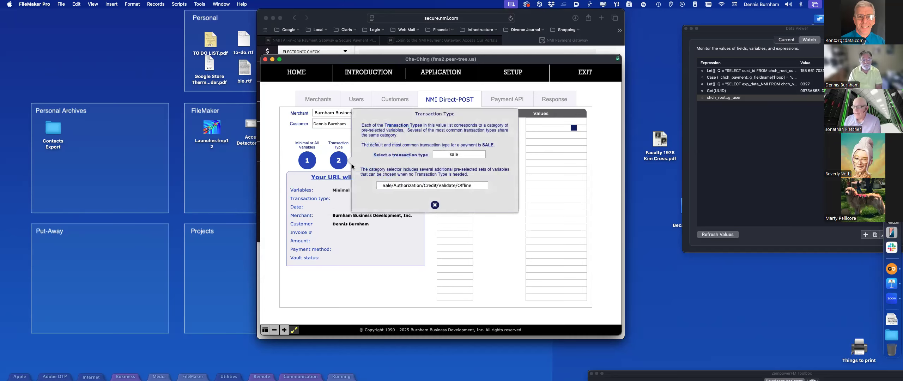
{"action": "left_click", "coordinate": [435, 204]}
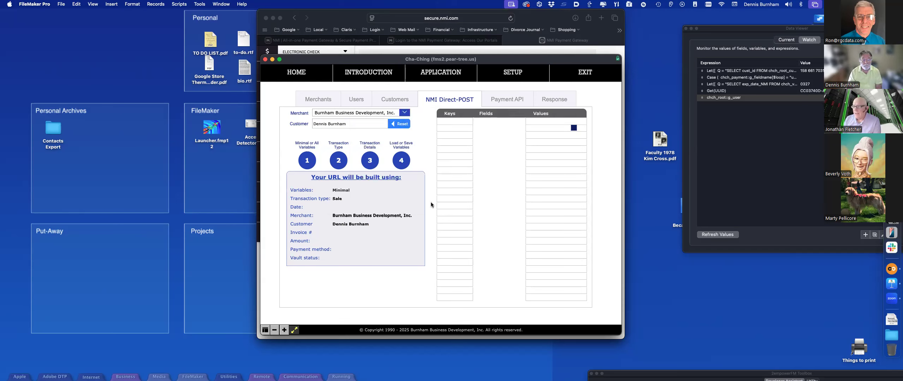
Step: Enter a Credit Card sale with invoice 5t45454, reference fgfdgfdgfg, PO 123 and amount 100.00
{"action": "left_click", "coordinate": [371, 162]}
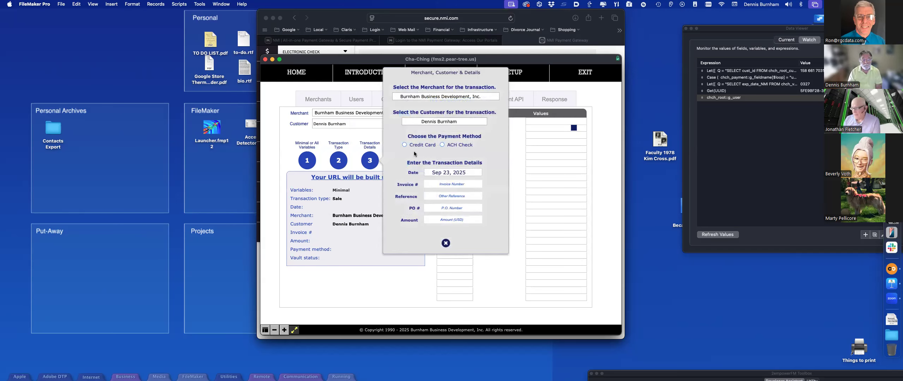
{"action": "left_click", "coordinate": [430, 143]}
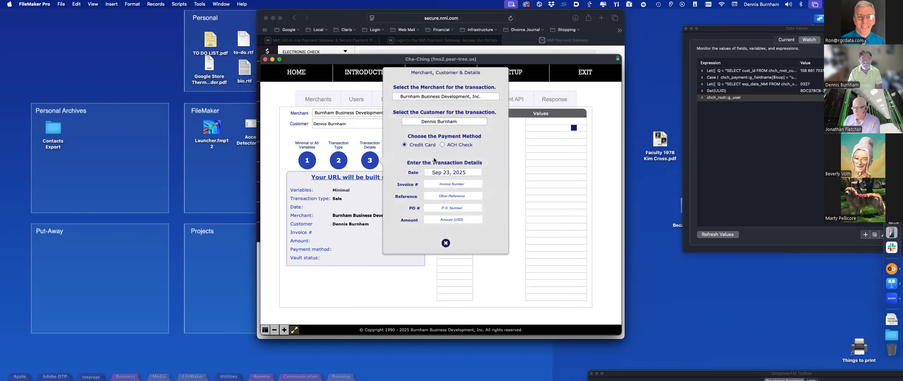
{"action": "left_click", "coordinate": [441, 185]}
{"action": "type", "text": "5t45454"}
{"action": "left_click", "coordinate": [439, 195]}
{"action": "type", "text": "fgfdgfdgfg"}
{"action": "left_click", "coordinate": [460, 210]}
{"action": "type", "text": "123"}
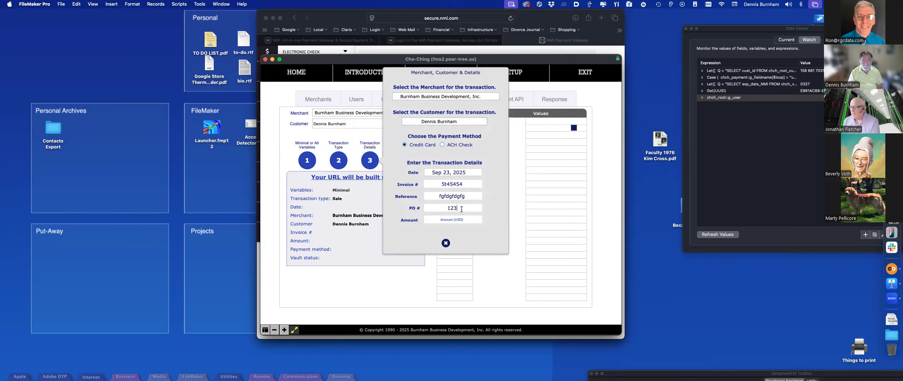
{"action": "left_click", "coordinate": [458, 219]}
{"action": "type", "text": "1"}
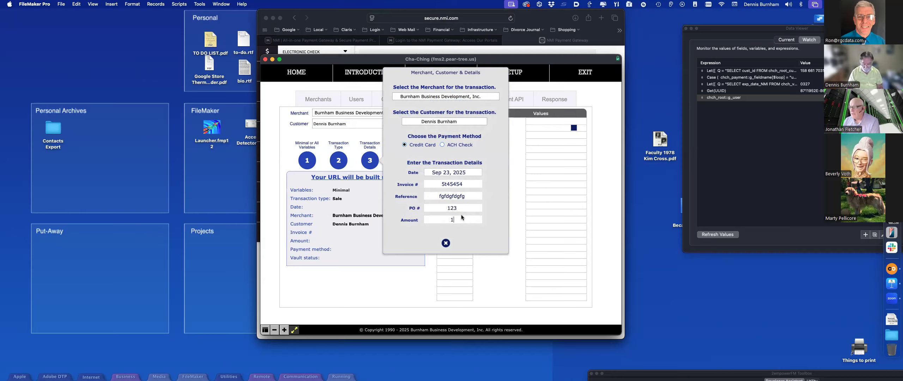
{"action": "type", "text": "00.00"}
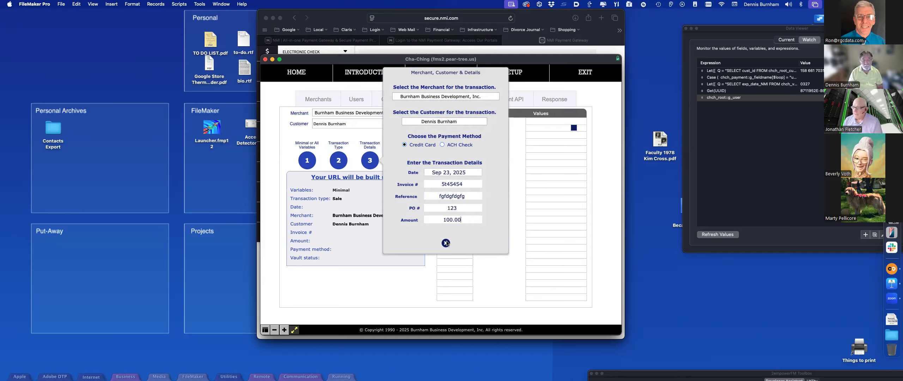
{"action": "left_click", "coordinate": [445, 242]}
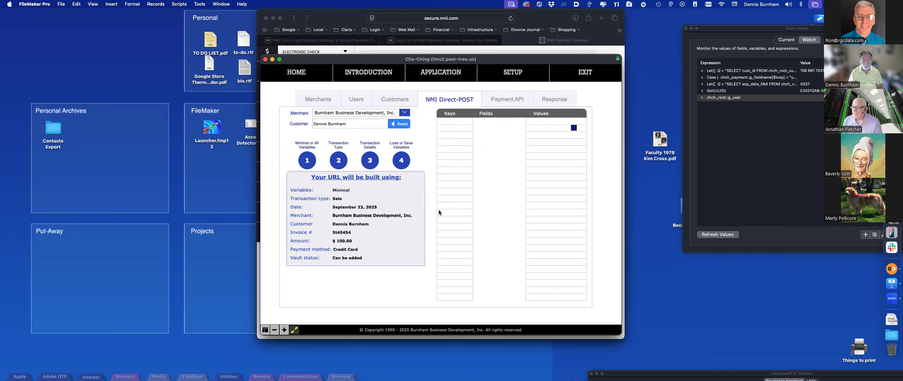
{"action": "left_click", "coordinate": [405, 160]}
Step: Load the SALE - Credit Card variable set, confirm it, and dismiss the sale-ready notice
{"action": "left_click", "coordinate": [436, 88]}
{"action": "left_click", "coordinate": [392, 228]}
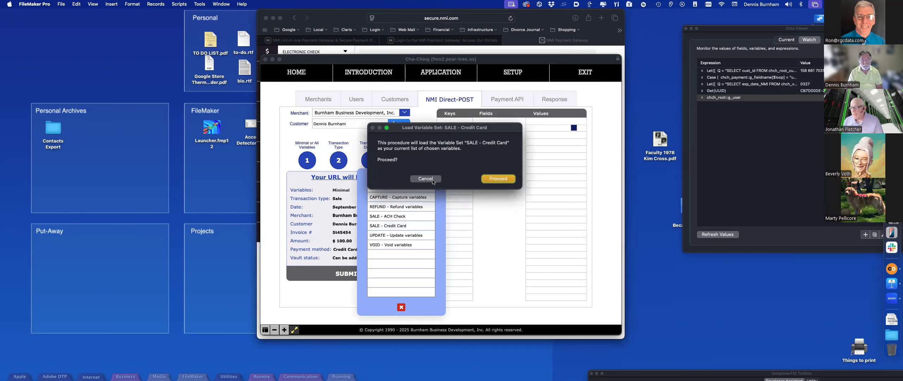
{"action": "left_click", "coordinate": [488, 183]}
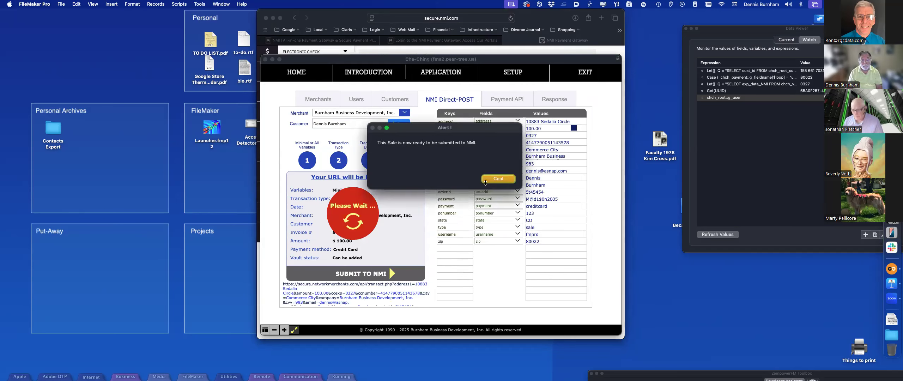
{"action": "left_click", "coordinate": [504, 179]}
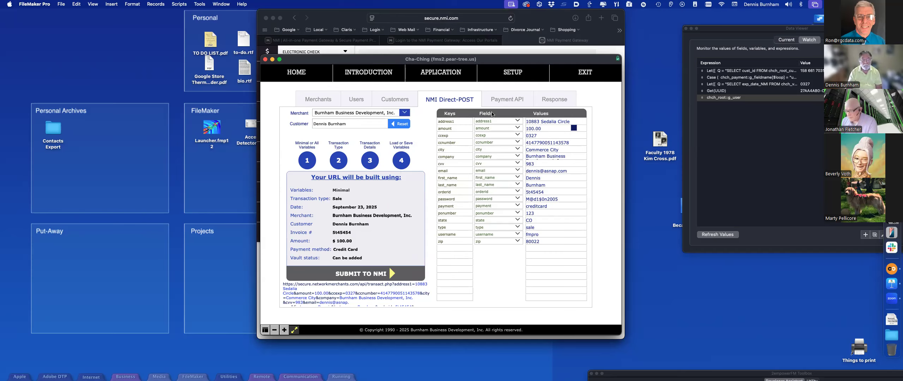
{"action": "left_click", "coordinate": [540, 95]}
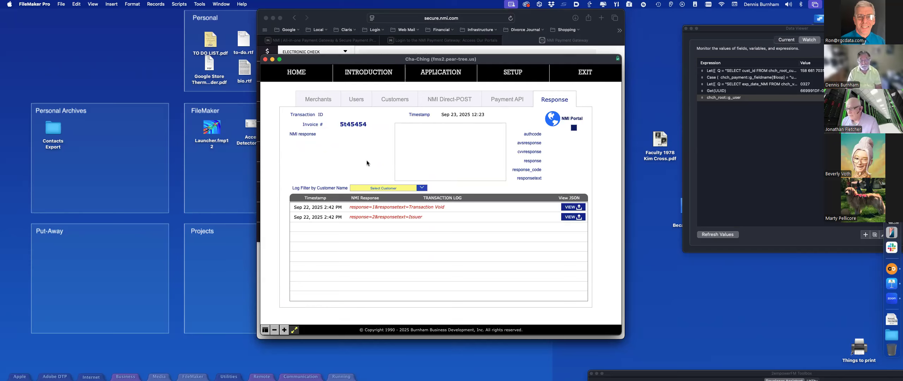
Step: Filter the response log to the customer and view the Transaction Void details showing response code 100
{"action": "left_click", "coordinate": [376, 189]}
{"action": "left_click", "coordinate": [377, 190]}
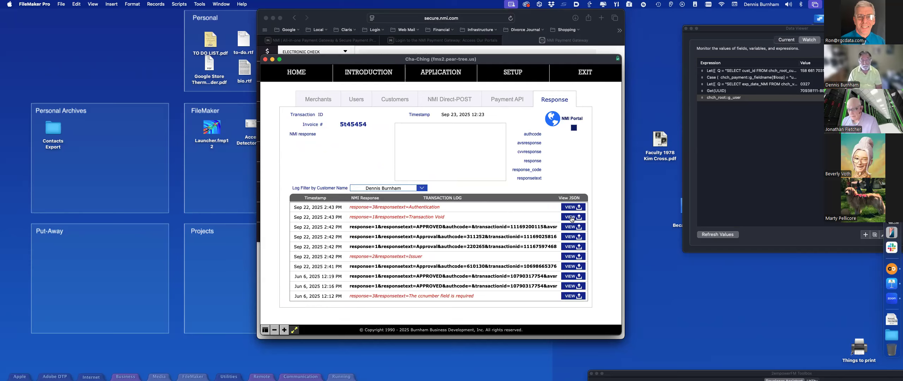
{"action": "left_click", "coordinate": [572, 218]}
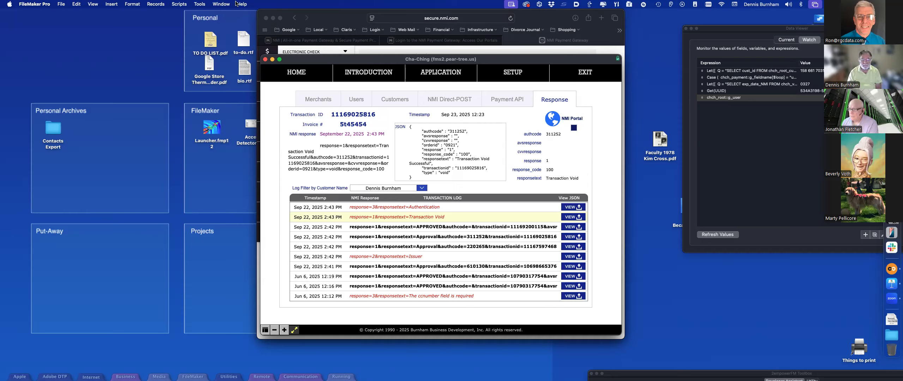
{"action": "left_click_drag", "start_coordinate": [370, 61], "coordinate": [368, 56]}
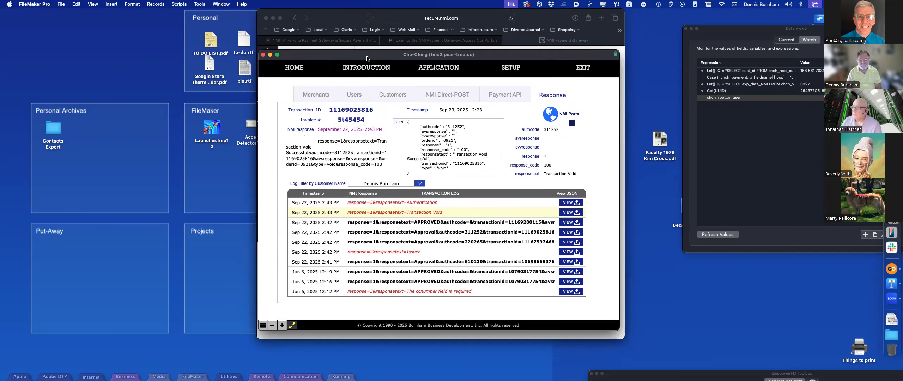
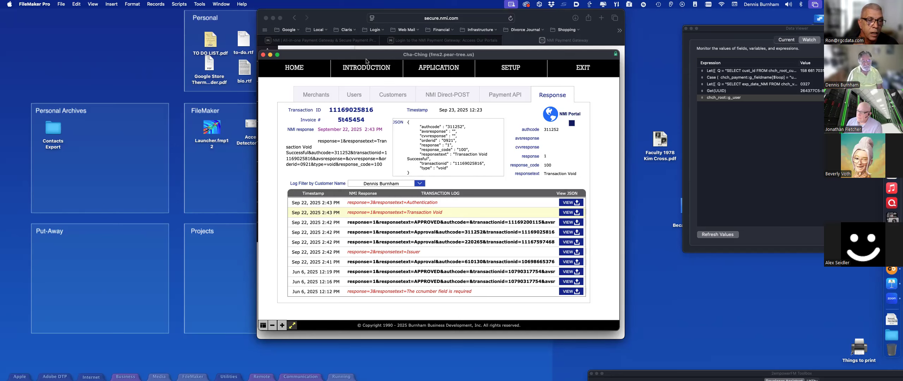
Step: Show the status toolbar and layout bar, glance at the layout list, and open the Customers tab
{"action": "key", "text": "alt+super+s"}
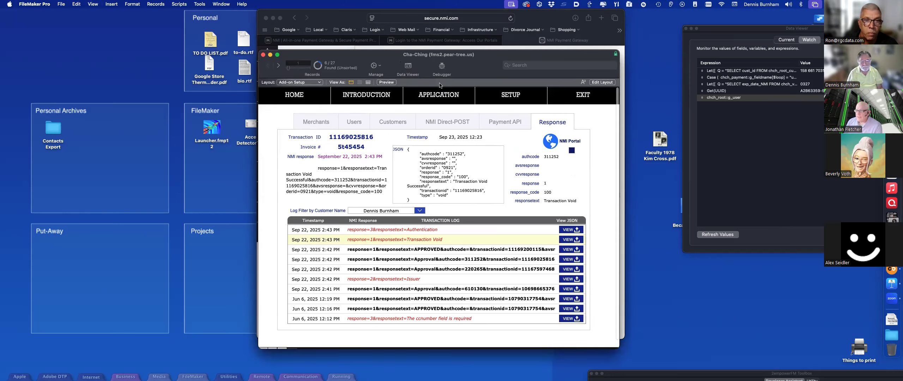
{"action": "left_click", "coordinate": [309, 83]}
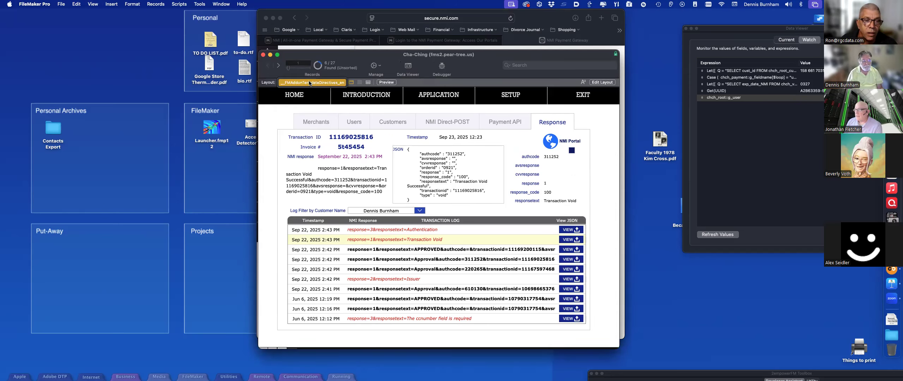
{"action": "left_click", "coordinate": [310, 82]}
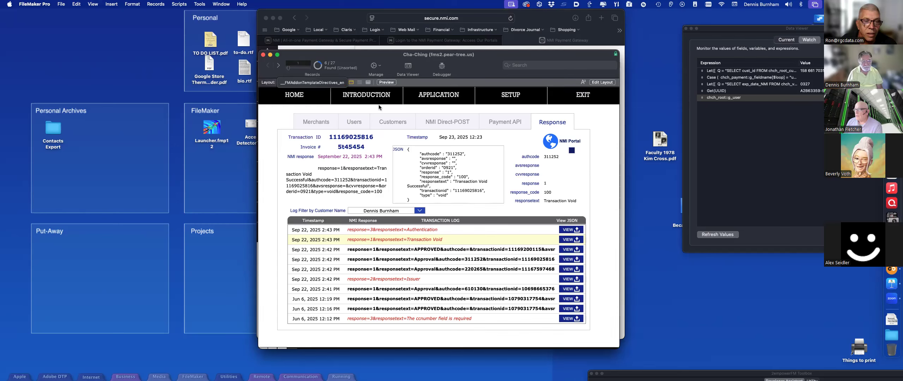
{"action": "left_click", "coordinate": [396, 123]}
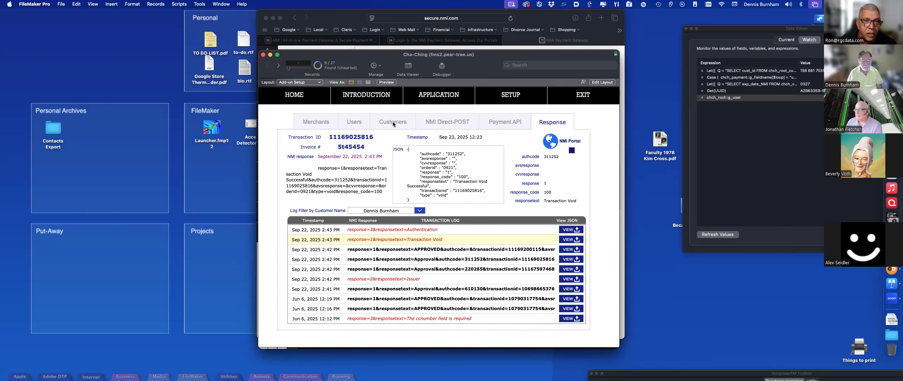
Step: In Layout mode, separate the stacked masked and concealed card-number fields by moving them apart vertically
{"action": "key", "text": "super+l"}
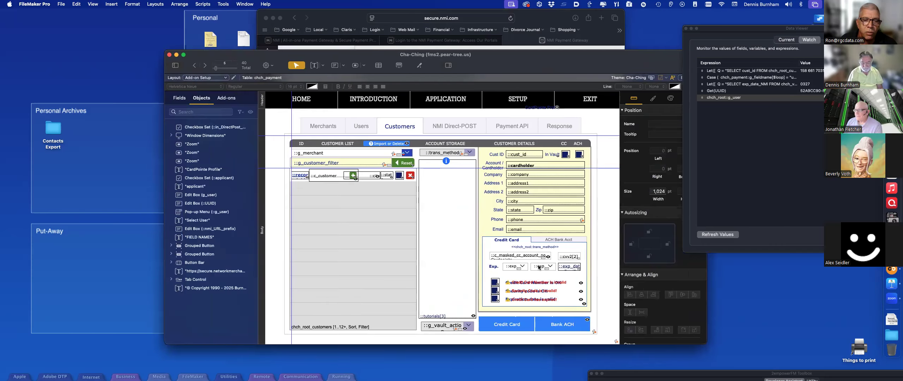
{"action": "left_click_drag", "start_coordinate": [507, 258], "coordinate": [509, 250]}
{"action": "left_click", "coordinate": [508, 258]}
{"action": "left_click_drag", "start_coordinate": [509, 258], "coordinate": [509, 266]}
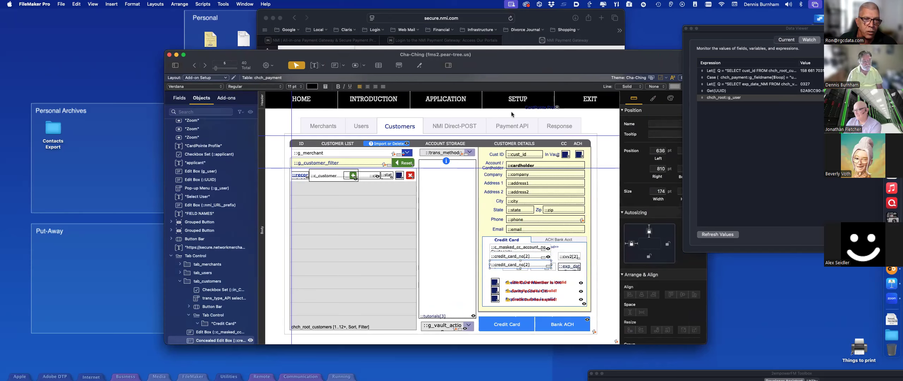
Step: Zoom in on the layout twice to inspect the card-number fields
{"action": "left_click", "coordinate": [93, 4]}
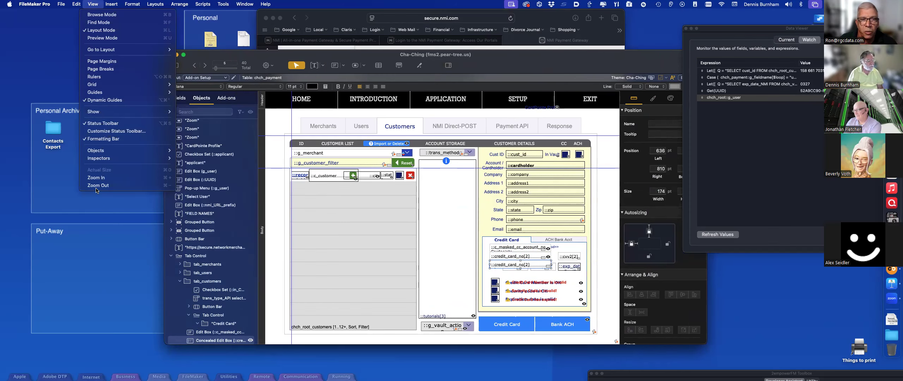
{"action": "left_click", "coordinate": [100, 177]}
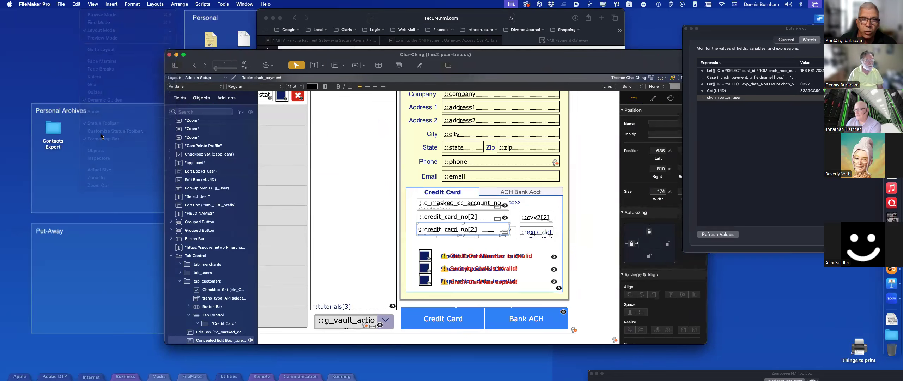
{"action": "left_click", "coordinate": [103, 4]}
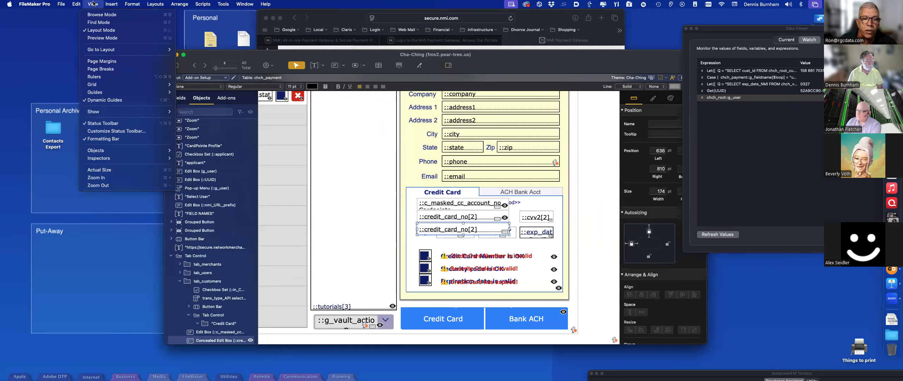
{"action": "left_click", "coordinate": [100, 177]}
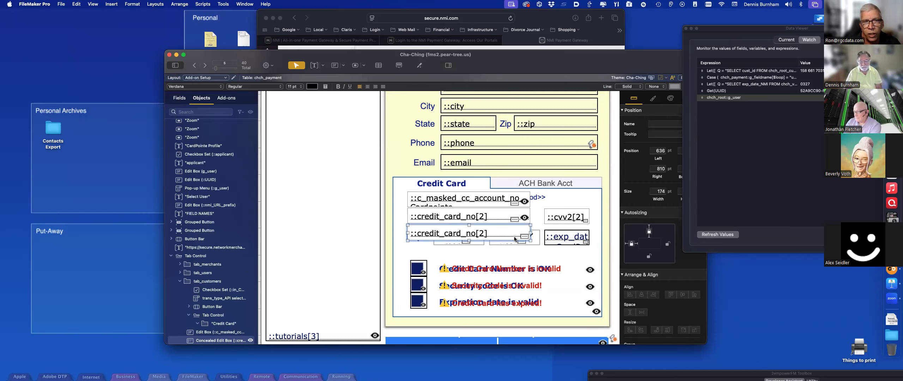
Step: Compare the Inspector Data settings and control styles of the masked, plain and concealed card-number fields
{"action": "scroll", "coordinate": [514, 238], "scroll_direction": "down", "scroll_amount": 1}
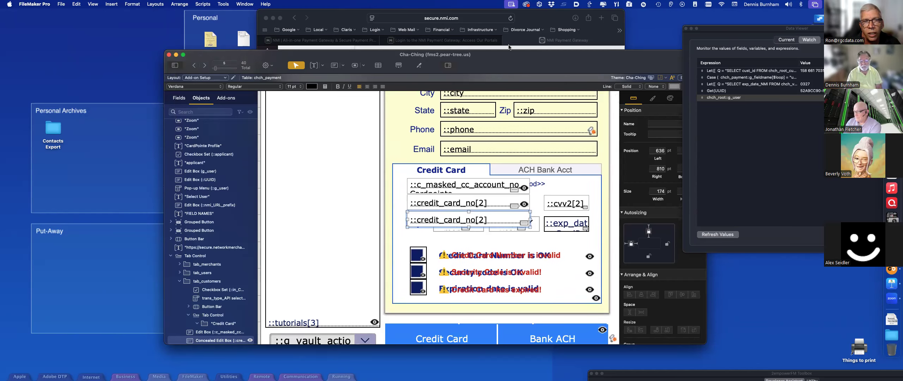
{"action": "left_click_drag", "start_coordinate": [553, 68], "coordinate": [472, 42]}
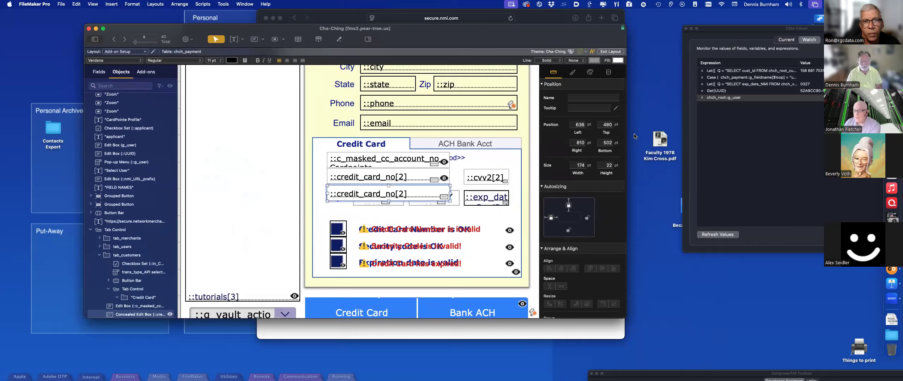
{"action": "left_click", "coordinate": [608, 73]}
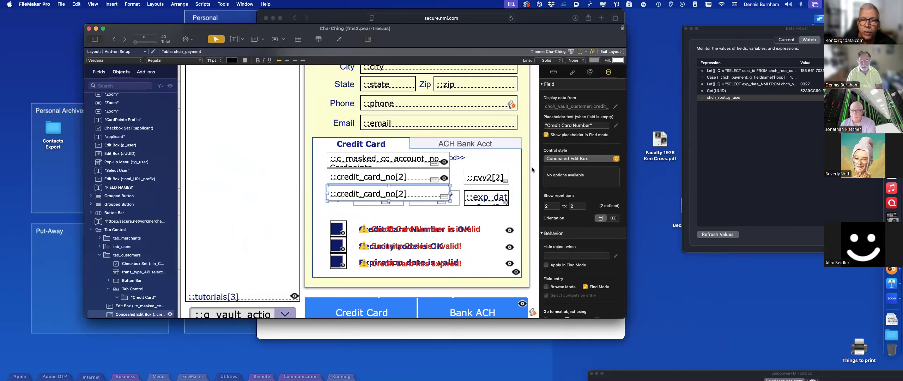
{"action": "scroll", "coordinate": [420, 175], "scroll_direction": "right", "scroll_amount": 1}
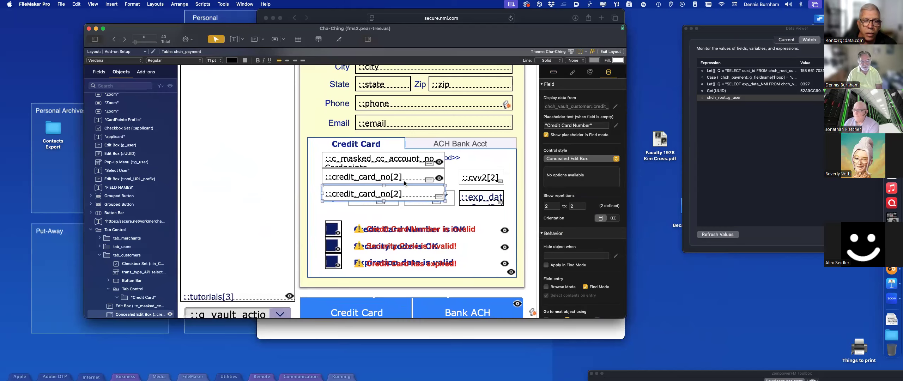
{"action": "left_click", "coordinate": [407, 163]}
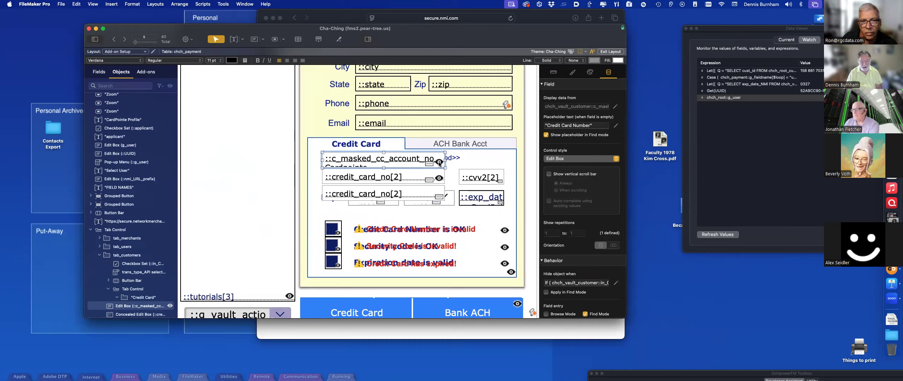
{"action": "left_click", "coordinate": [383, 177]}
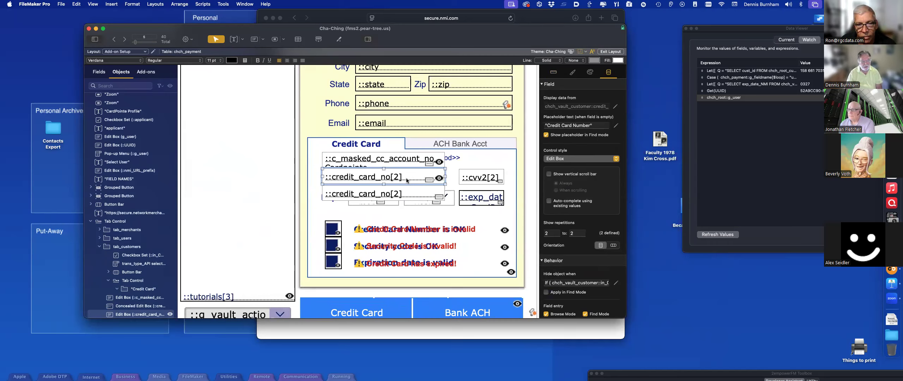
{"action": "left_click", "coordinate": [408, 193]}
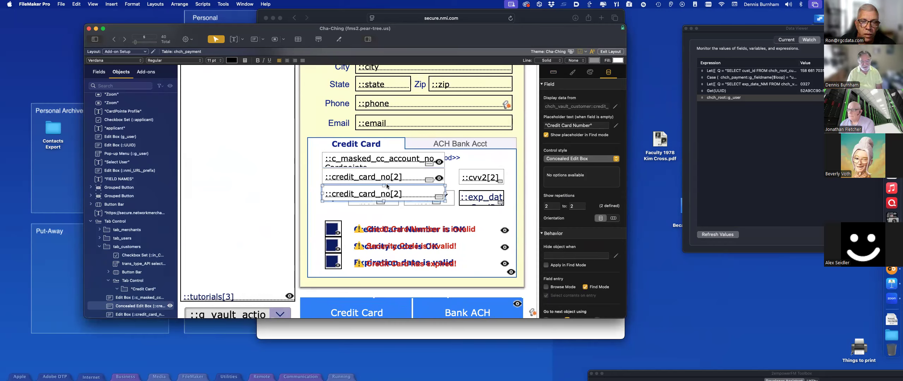
{"action": "left_click", "coordinate": [405, 180]}
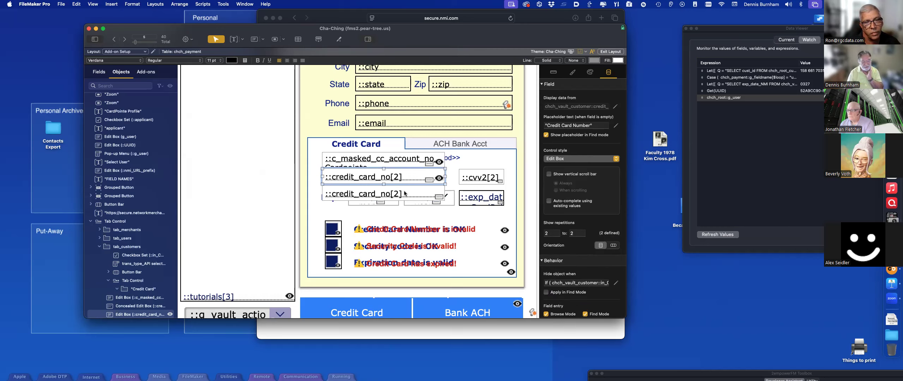
{"action": "left_click", "coordinate": [405, 193]}
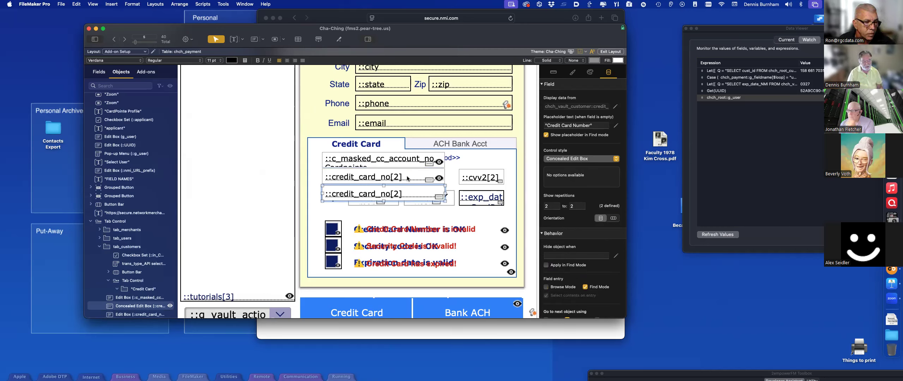
Step: Stack the three card-number fields back together with Align Bottom Edges, then deselect
{"action": "left_click", "coordinate": [407, 178], "text": "shift"}
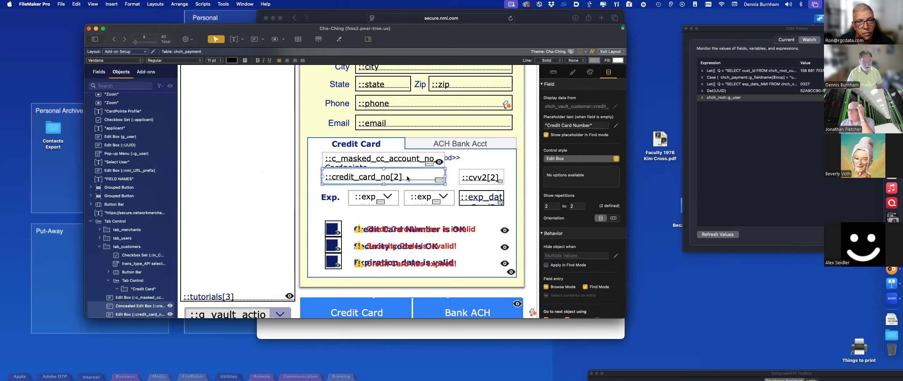
{"action": "left_click", "coordinate": [389, 168]}
{"action": "left_click", "coordinate": [389, 174], "text": "shift"}
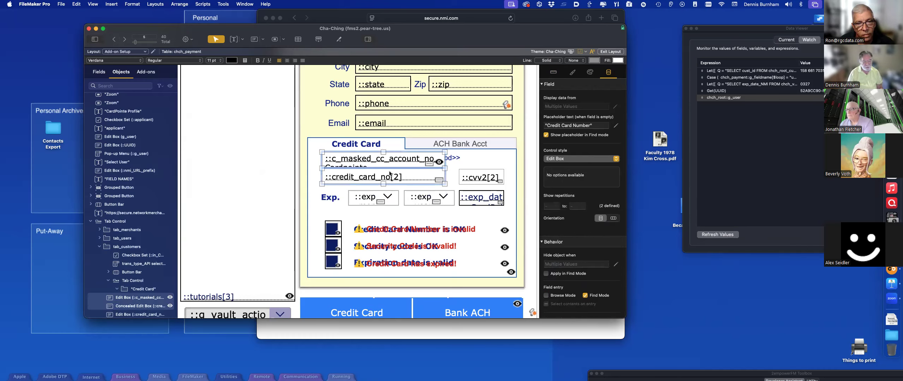
{"action": "key", "text": "alt+super+Down"}
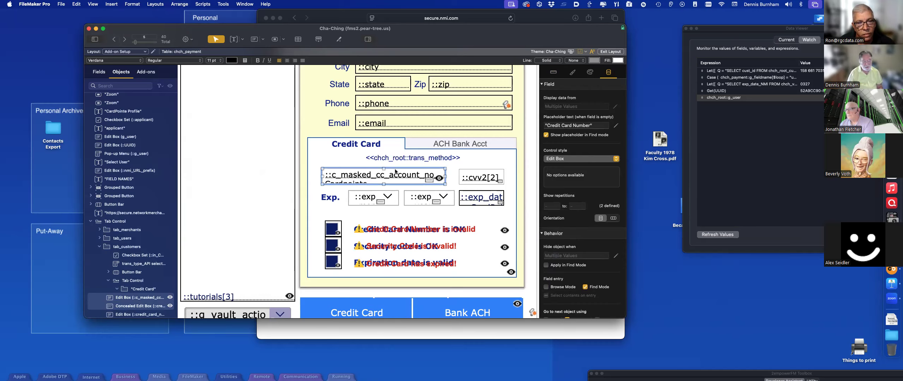
{"action": "left_click", "coordinate": [529, 175]}
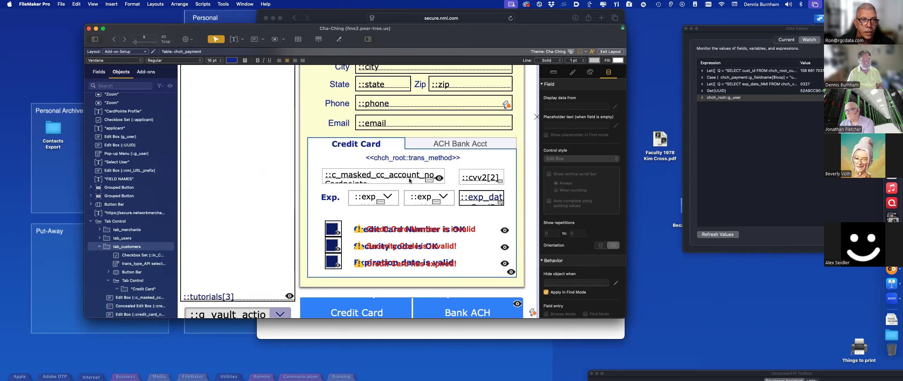
Step: Return to Browse mode and set the view back to actual size
{"action": "key", "text": "super+b"}
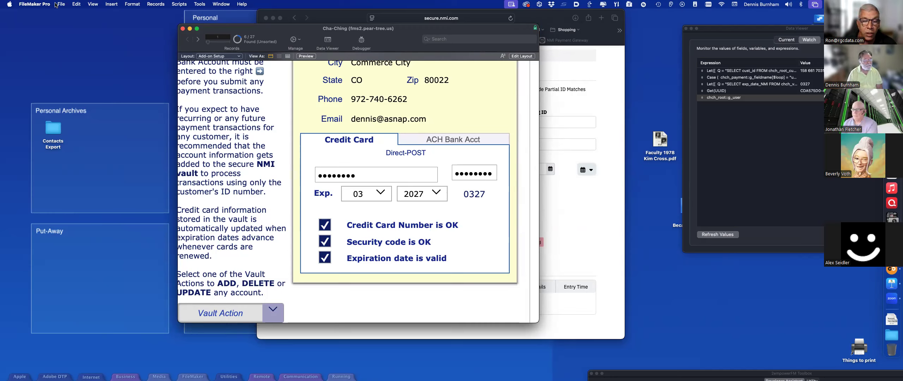
{"action": "left_click", "coordinate": [92, 4]}
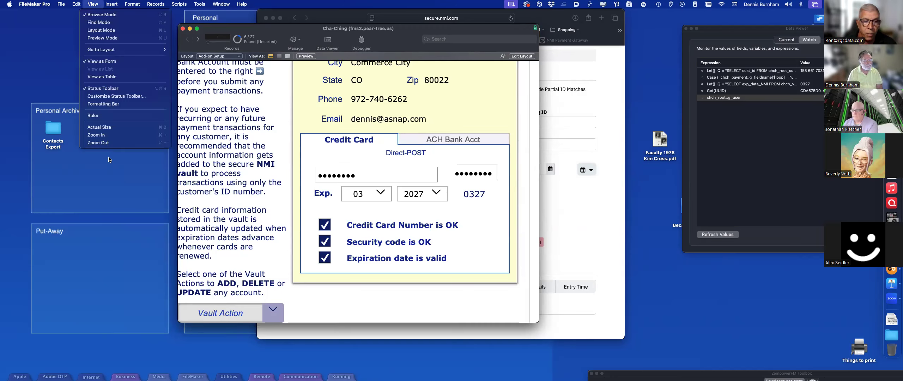
{"action": "left_click", "coordinate": [102, 128]}
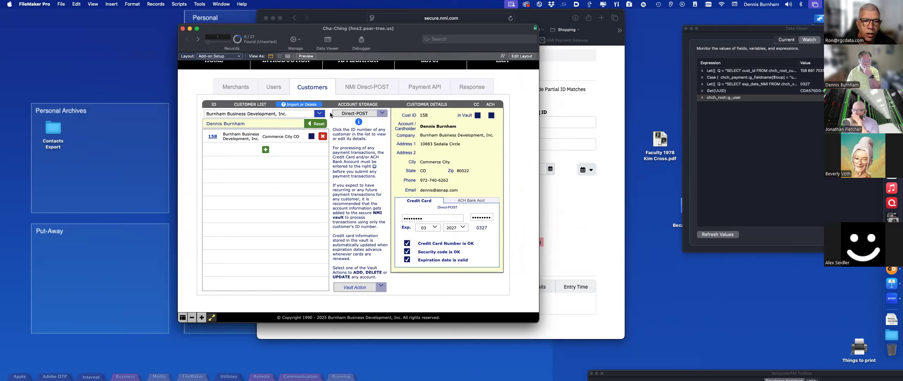
Step: Filter customers by 'jay', open customer 661, then view the Payment API request page
{"action": "left_click", "coordinate": [317, 123]}
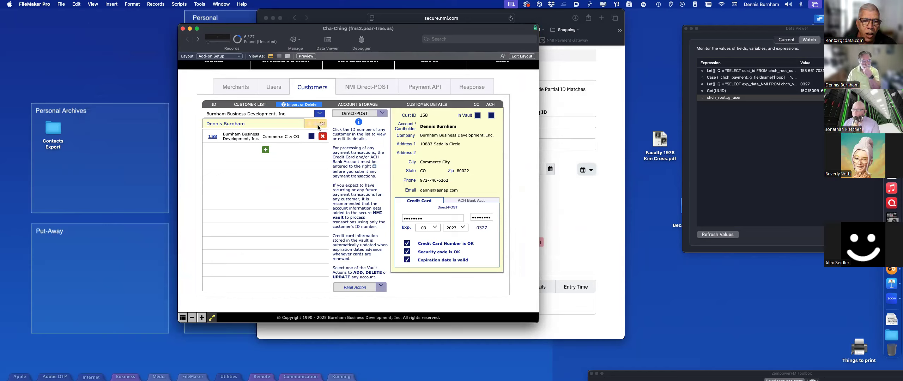
{"action": "left_click", "coordinate": [243, 124]}
{"action": "type", "text": "jay"}
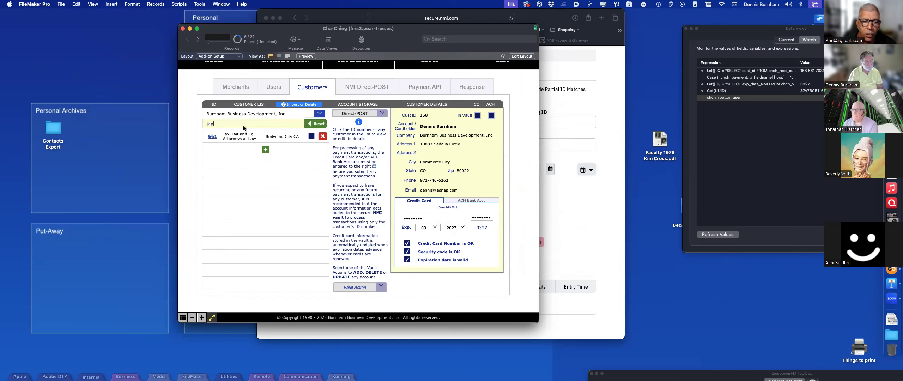
{"action": "left_click", "coordinate": [211, 137]}
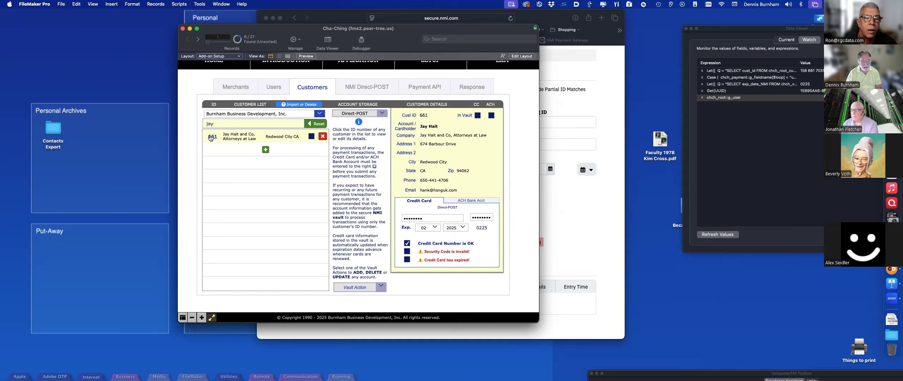
{"action": "left_click", "coordinate": [415, 89]}
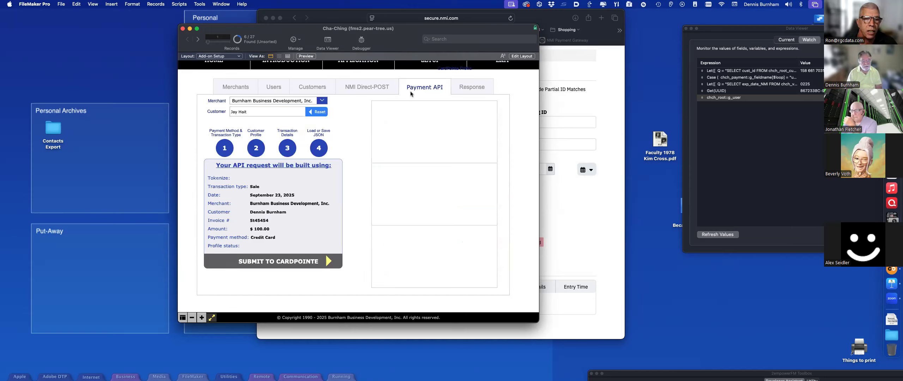
Step: View the NMI Direct-POST page with its $100.00 Sale URL and keys table
{"action": "left_click", "coordinate": [369, 88]}
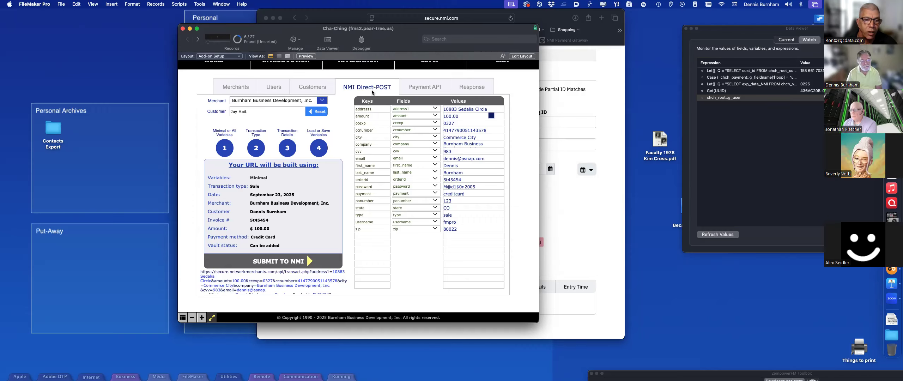
{"action": "scroll", "coordinate": [371, 89], "scroll_direction": "up", "scroll_amount": 1}
{"action": "left_click_drag", "start_coordinate": [206, 28], "coordinate": [235, 27]}
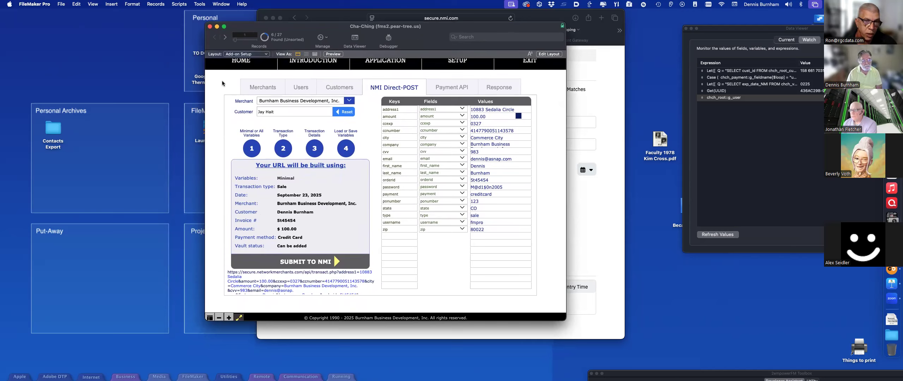
{"action": "scroll", "coordinate": [222, 84], "scroll_direction": "up", "scroll_amount": 1}
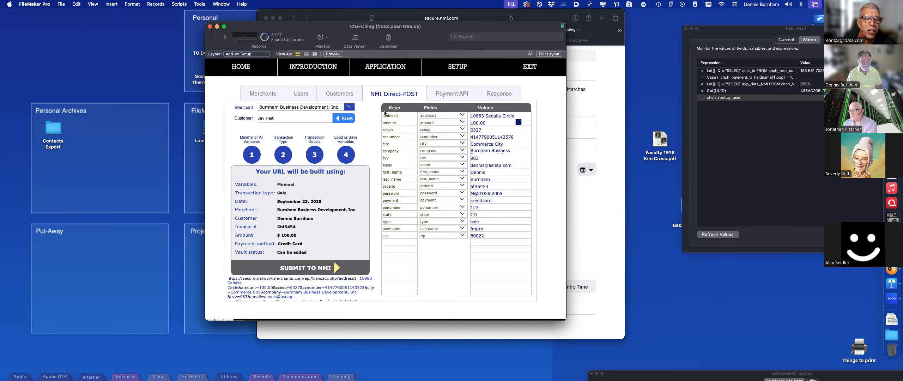
Step: Review the minimal versus all variables explanation and keep Sale as the transaction type
{"action": "left_click", "coordinate": [253, 155]}
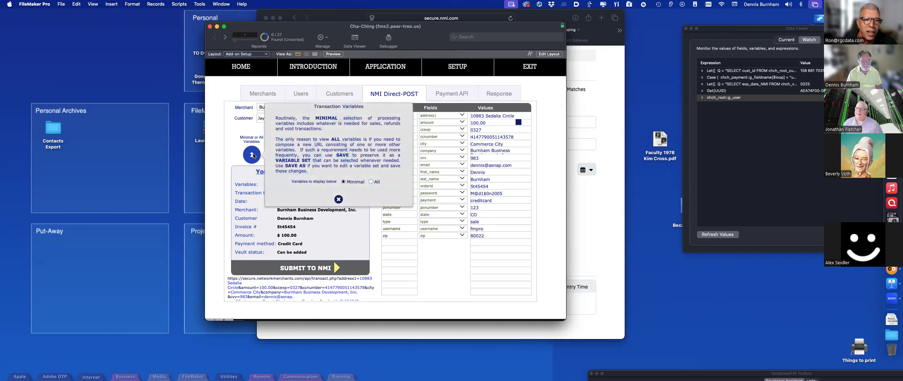
{"action": "left_click", "coordinate": [338, 200]}
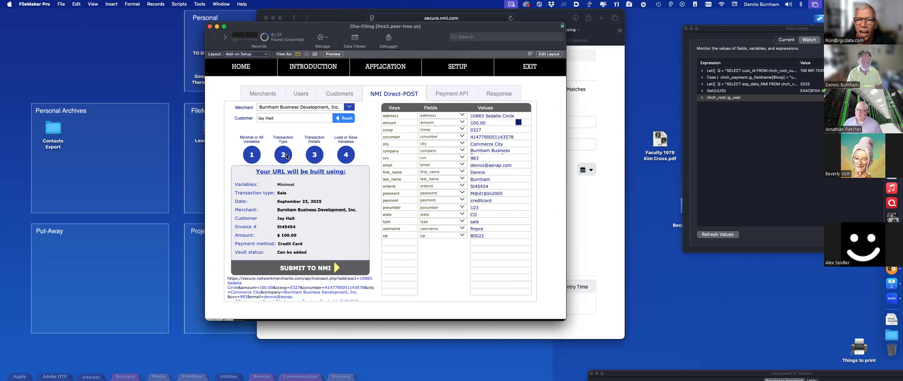
{"action": "left_click", "coordinate": [286, 157]}
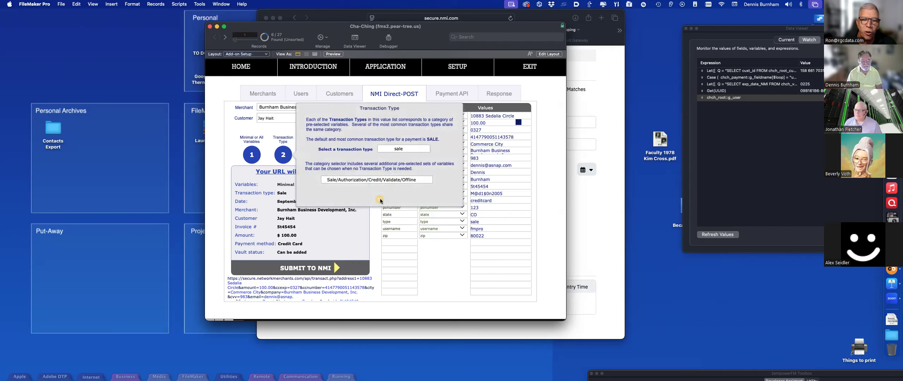
{"action": "left_click", "coordinate": [380, 199]}
Step: Enter 545.54 as the transaction amount in the transaction details popover
{"action": "left_click", "coordinate": [316, 157]}
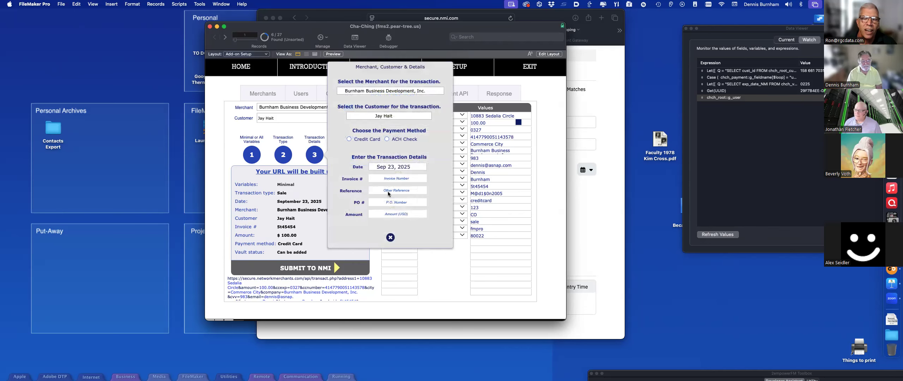
{"action": "left_click", "coordinate": [395, 213]}
{"action": "type", "text": "54554"}
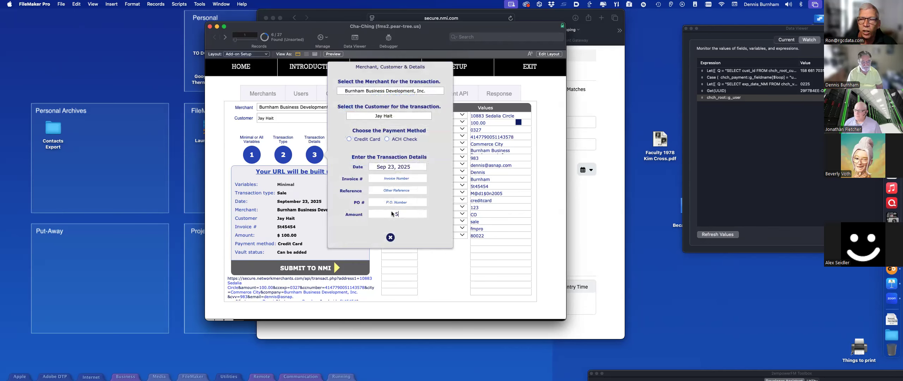
{"action": "left_click", "coordinate": [390, 237]}
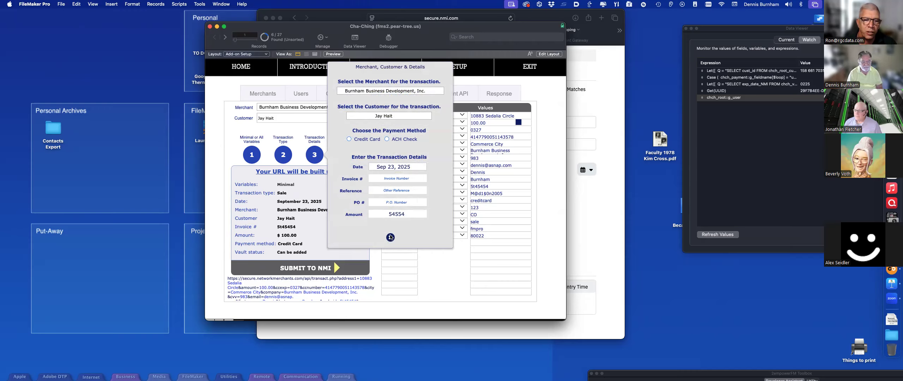
{"action": "left_click", "coordinate": [397, 214]}
{"action": "type", "text": "."}
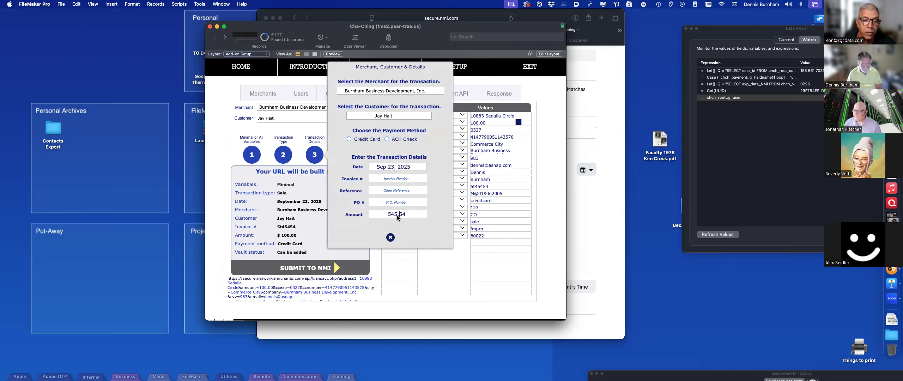
{"action": "left_click", "coordinate": [391, 238]}
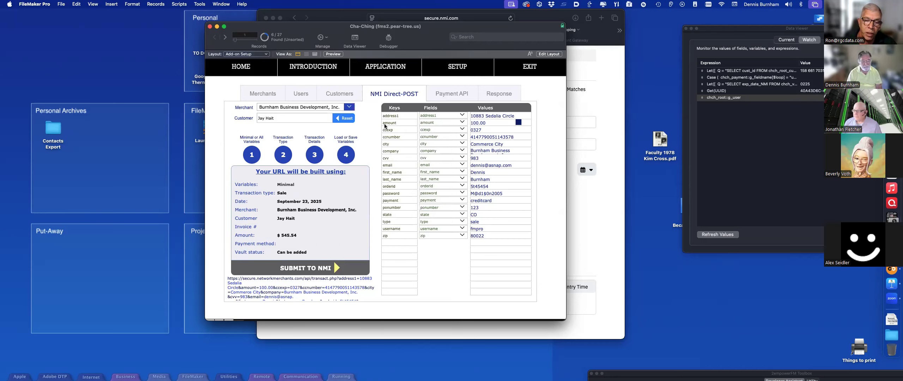
Step: Look at the saved variable sets list and close it without loading one
{"action": "left_click", "coordinate": [352, 155]}
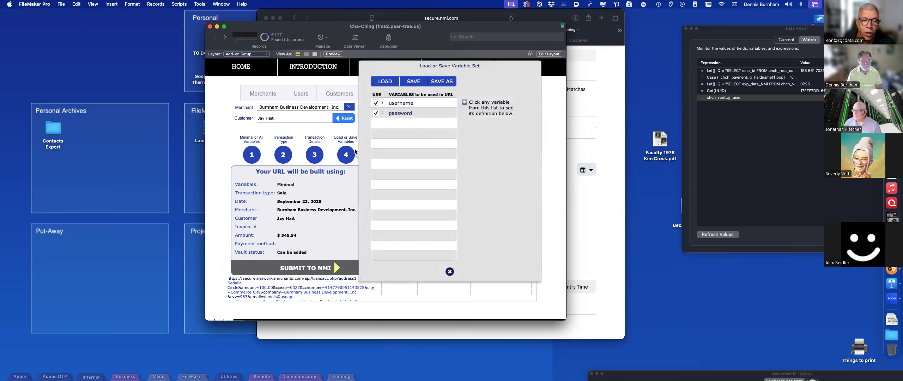
{"action": "left_click", "coordinate": [386, 82]}
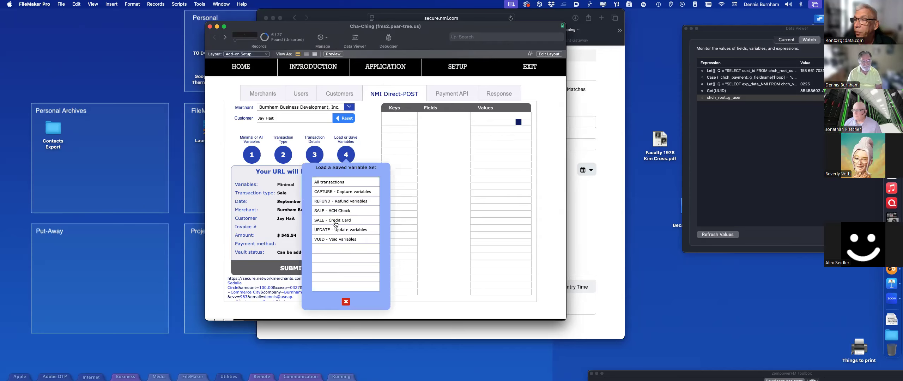
{"action": "left_click", "coordinate": [349, 303]}
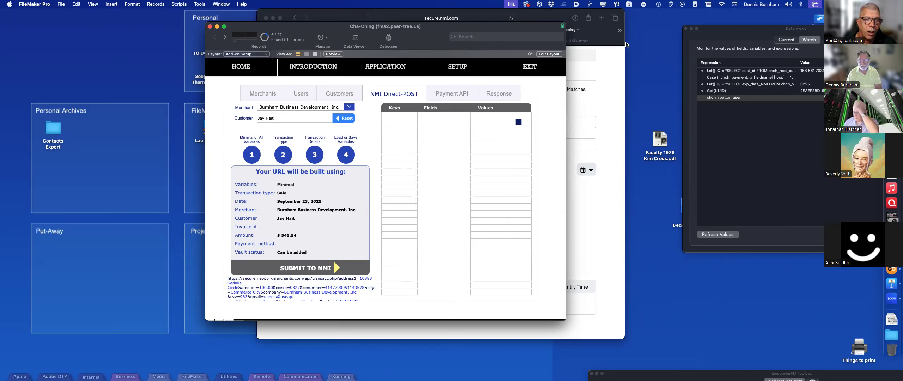
Step: Narrow and reposition the Data Viewer, then shift the Cha-Ching window right to reveal the desktop
{"action": "left_click_drag", "start_coordinate": [716, 31], "coordinate": [722, 15]}
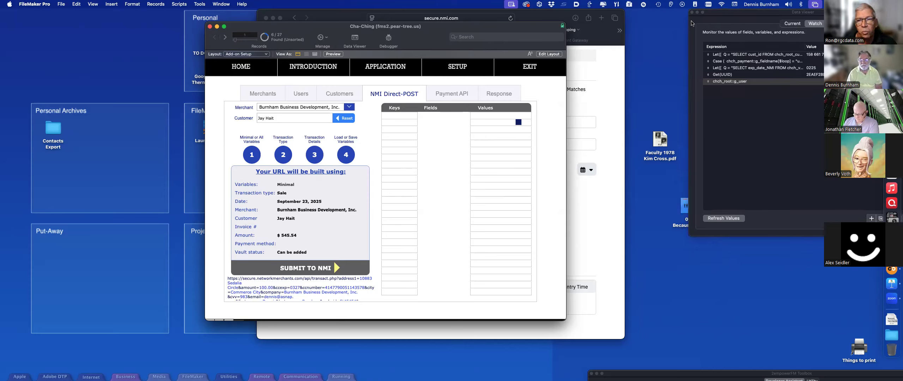
{"action": "left_click_drag", "start_coordinate": [689, 23], "coordinate": [711, 18]}
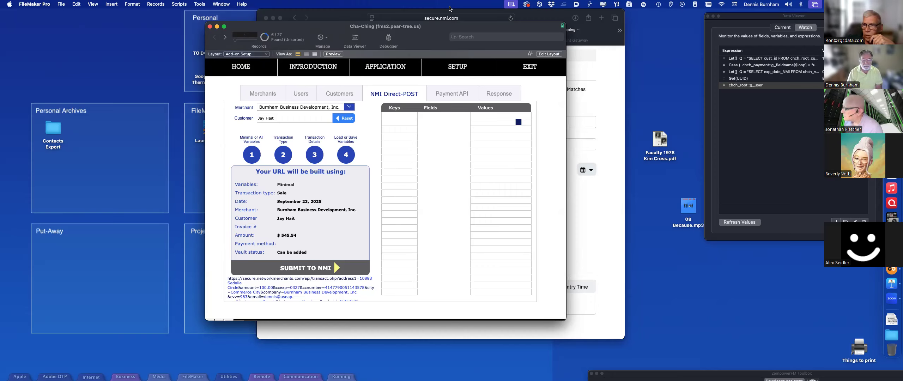
{"action": "left_click_drag", "start_coordinate": [447, 27], "coordinate": [473, 24]}
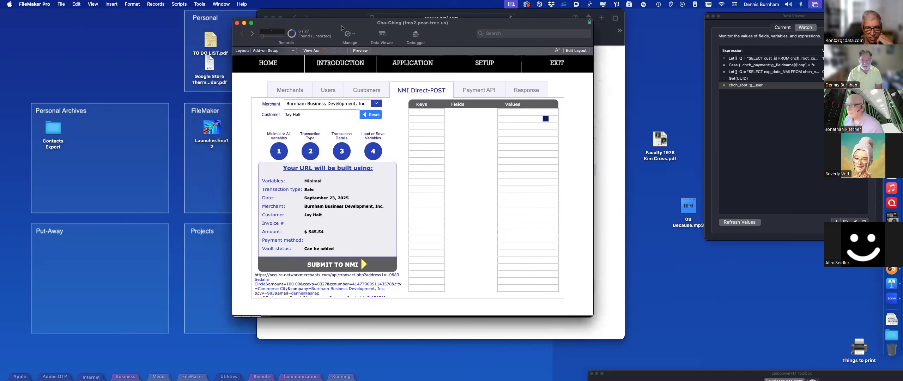
Step: On the Introduction page, reveal the merchants, Virtual Terminal and Build into any of your Apps sections
{"action": "left_click", "coordinate": [349, 64]}
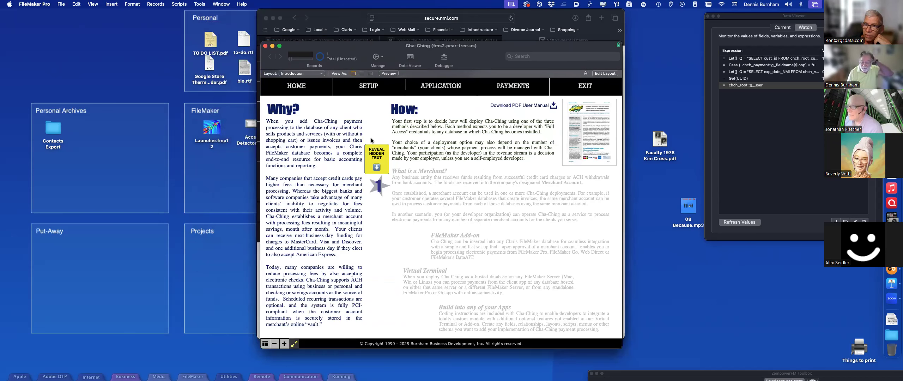
{"action": "left_click", "coordinate": [377, 159]}
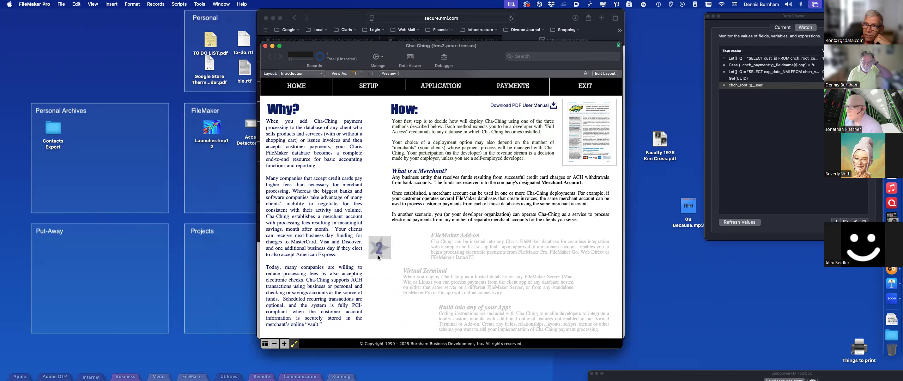
{"action": "left_click", "coordinate": [380, 281]}
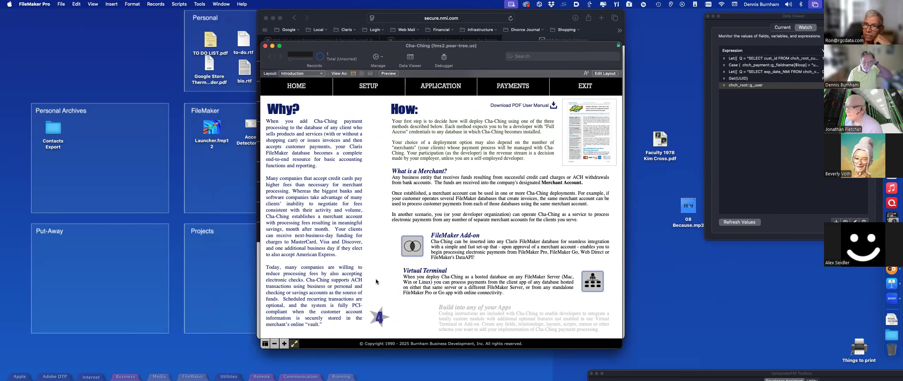
{"action": "left_click", "coordinate": [376, 314]}
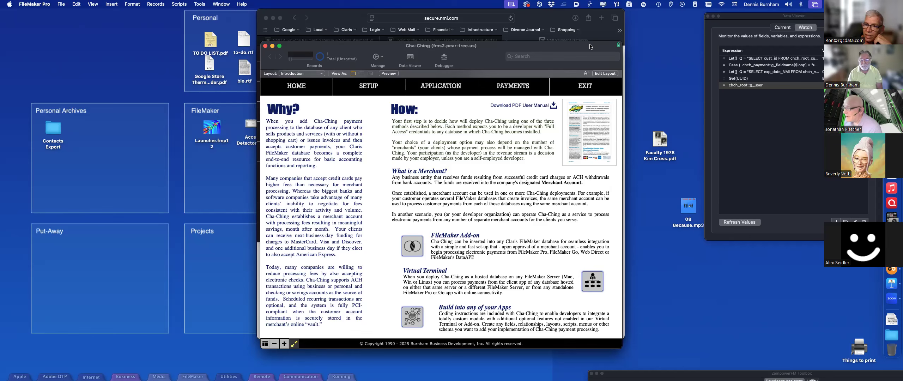
{"action": "left_click_drag", "start_coordinate": [587, 46], "coordinate": [585, 32]}
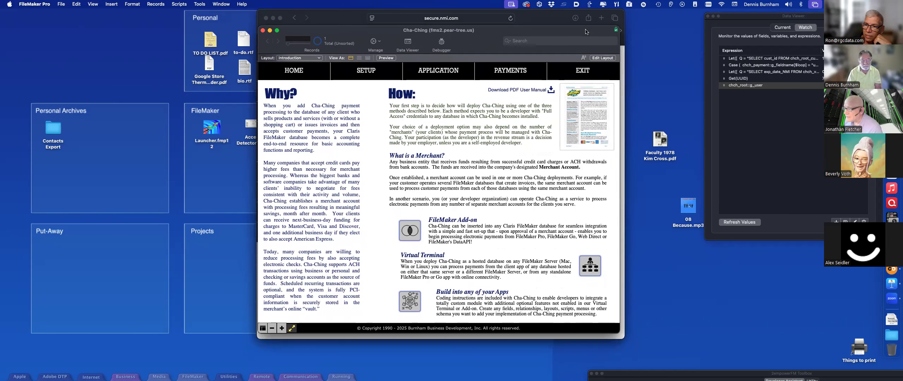
Step: View the installable add-ons in Layout mode, then return to Browse mode
{"action": "key", "text": "super+l"}
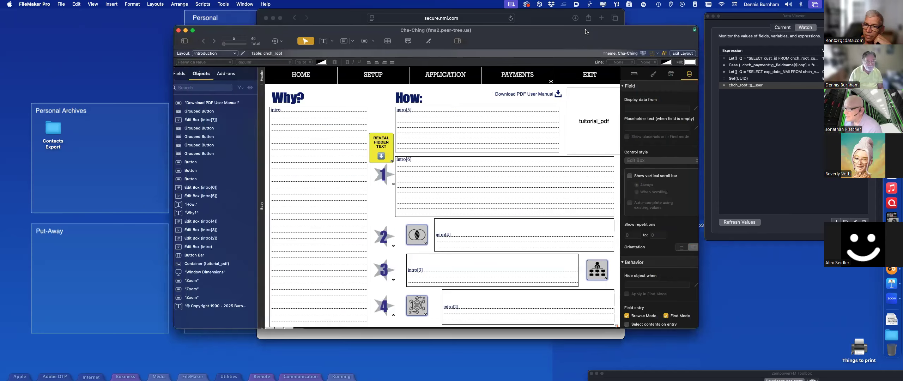
{"action": "left_click", "coordinate": [226, 74]}
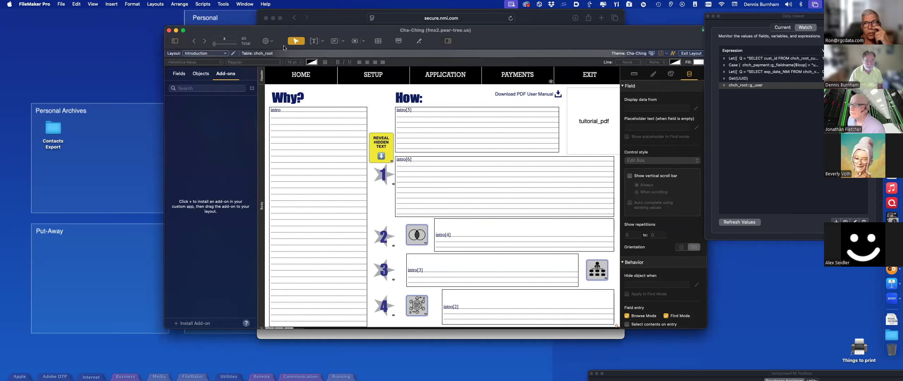
{"action": "key", "text": "super+b"}
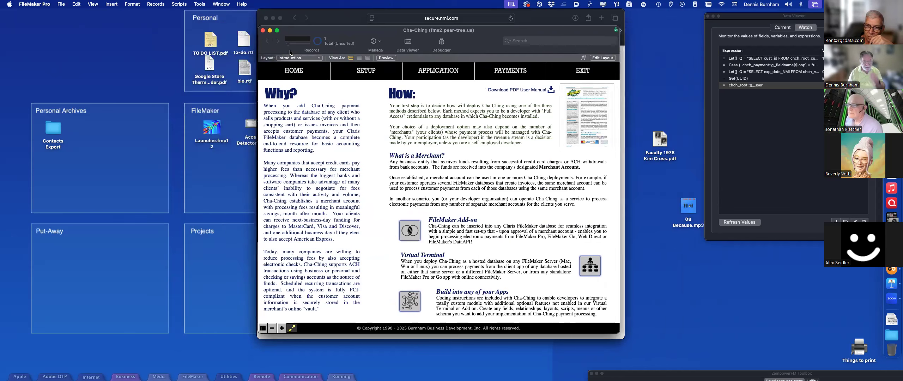
{"action": "left_click_drag", "start_coordinate": [389, 31], "coordinate": [363, 18]}
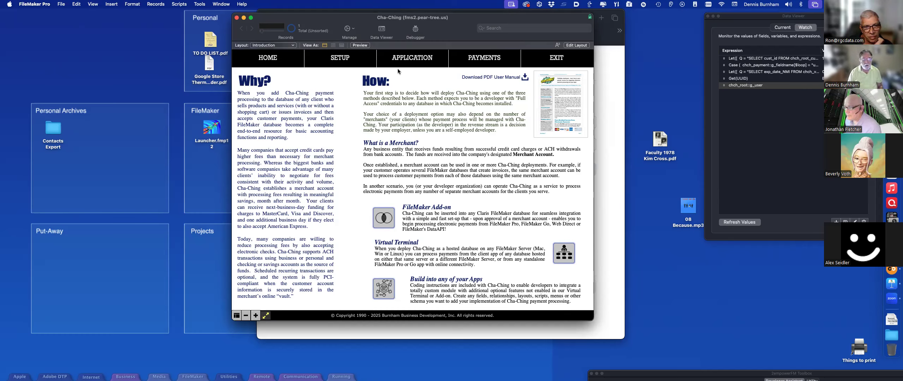
Step: Review past payments and open the customer behind a previous transaction
{"action": "left_click", "coordinate": [490, 64]}
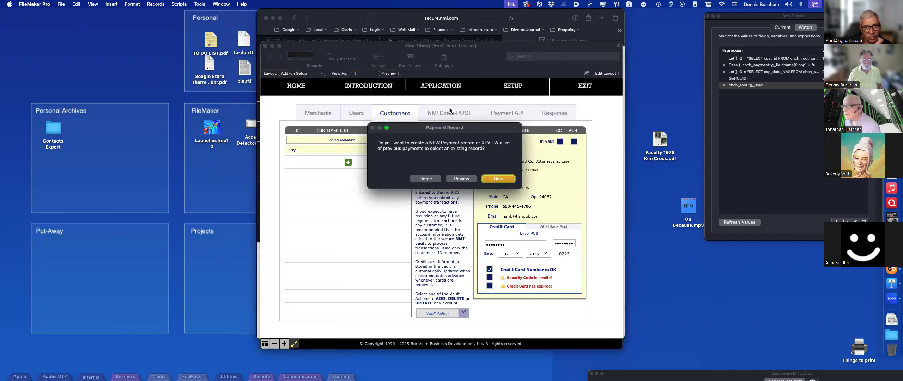
{"action": "left_click", "coordinate": [461, 178]}
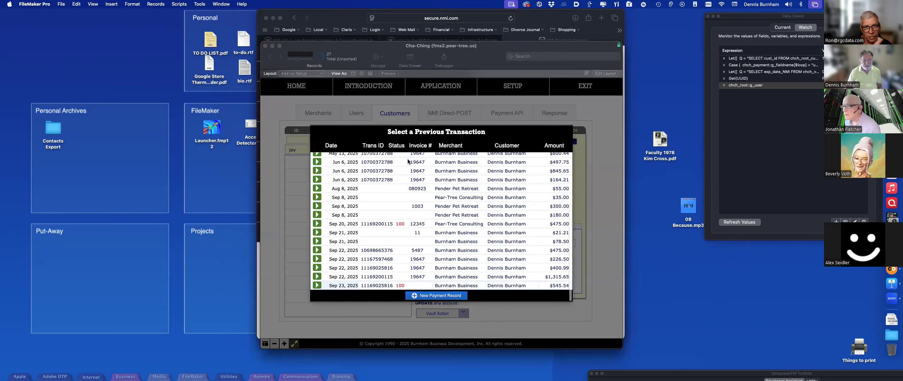
{"action": "left_click", "coordinate": [316, 162]}
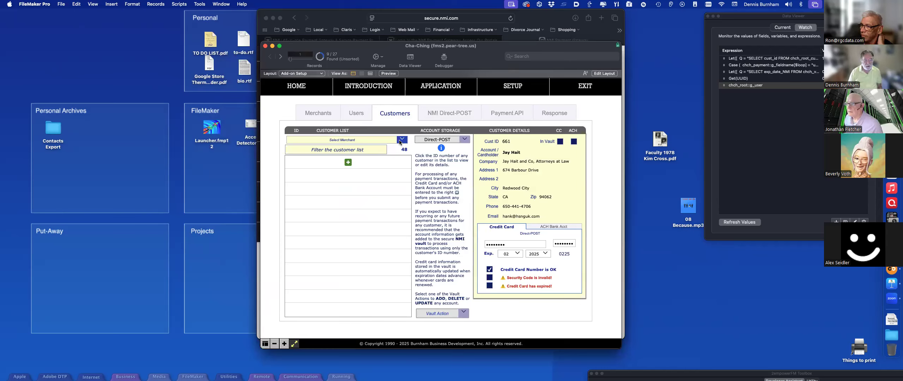
Step: Filter customers by merchant, first Burnham Business Development, Inc., then DataExperience, Inc
{"action": "left_click", "coordinate": [386, 140]}
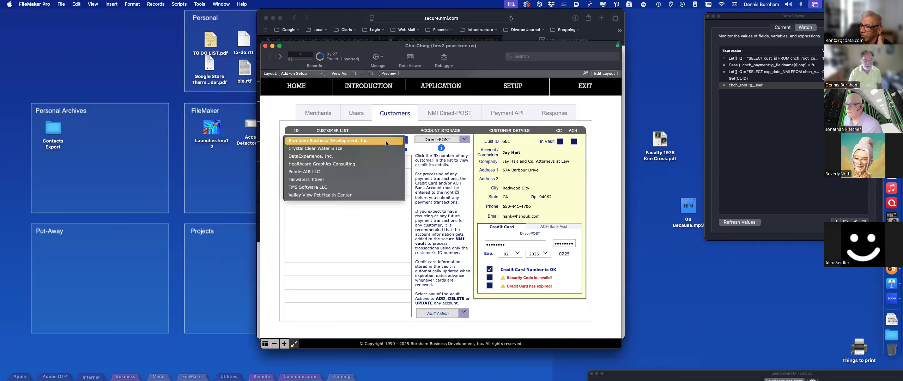
{"action": "left_click", "coordinate": [386, 141]}
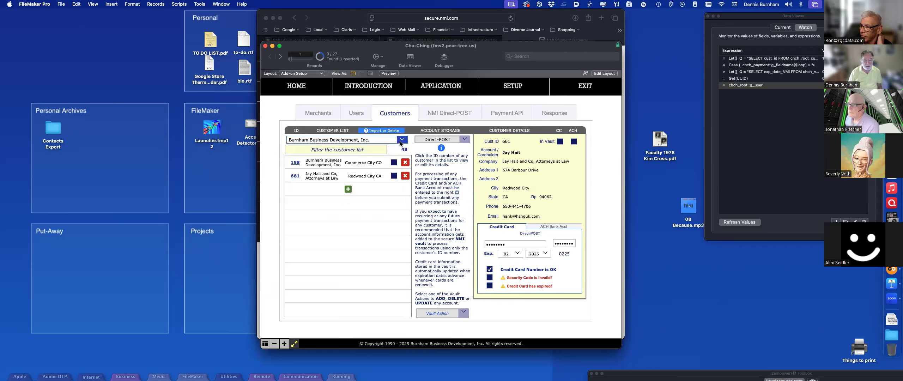
{"action": "left_click", "coordinate": [385, 141]}
{"action": "left_click", "coordinate": [386, 154]}
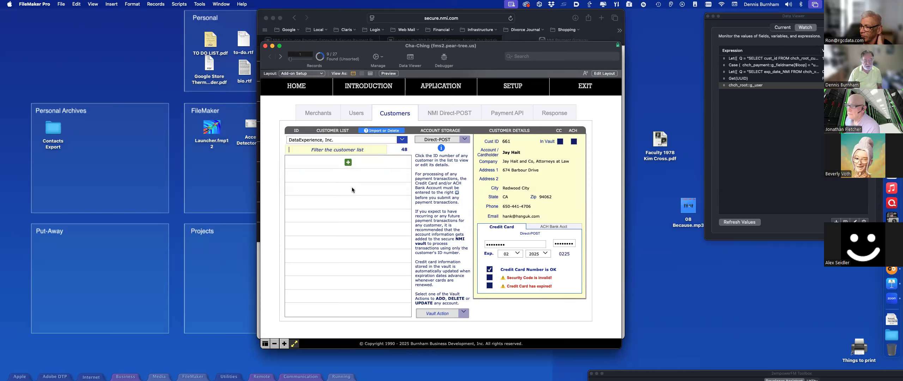
Step: List Healthcare Graphics Consulting's three users on the Users page, checking the Merchants tab in between
{"action": "left_click", "coordinate": [359, 119]}
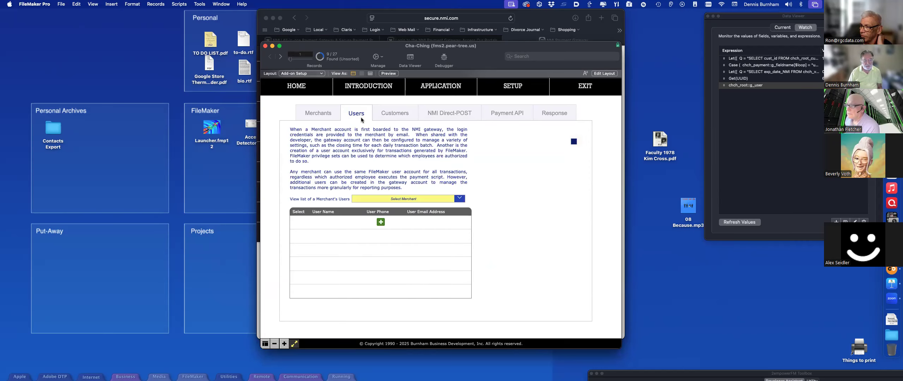
{"action": "left_click", "coordinate": [381, 199]}
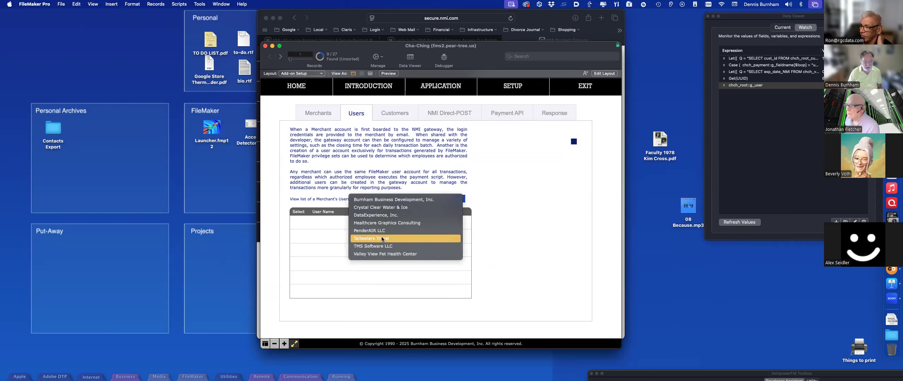
{"action": "left_click", "coordinate": [382, 223]}
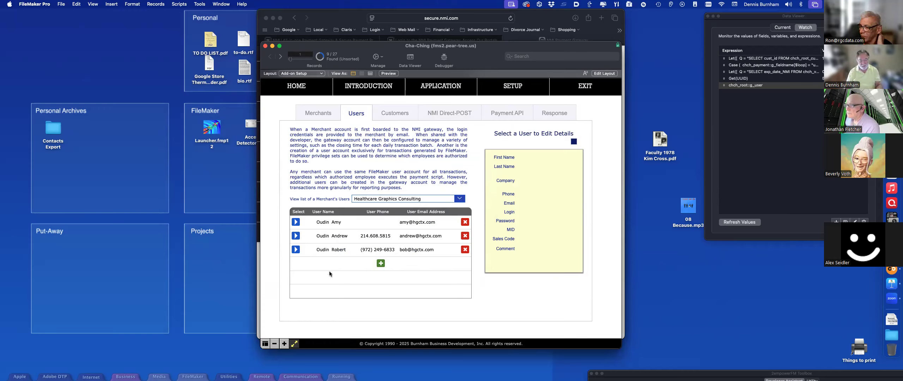
{"action": "left_click", "coordinate": [311, 114]}
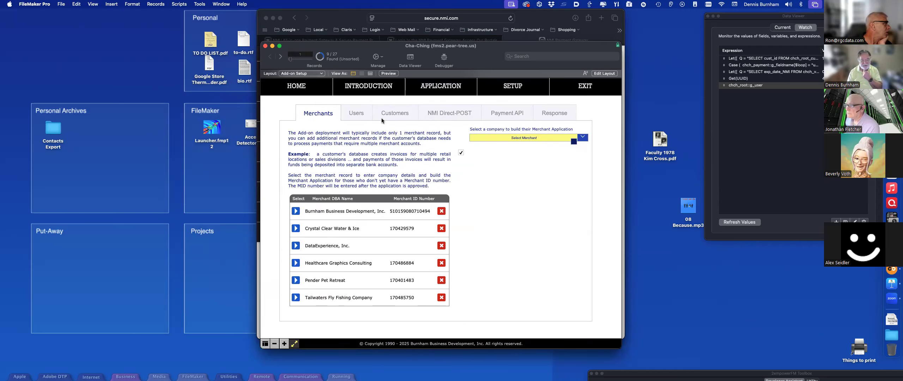
{"action": "left_click", "coordinate": [362, 115]}
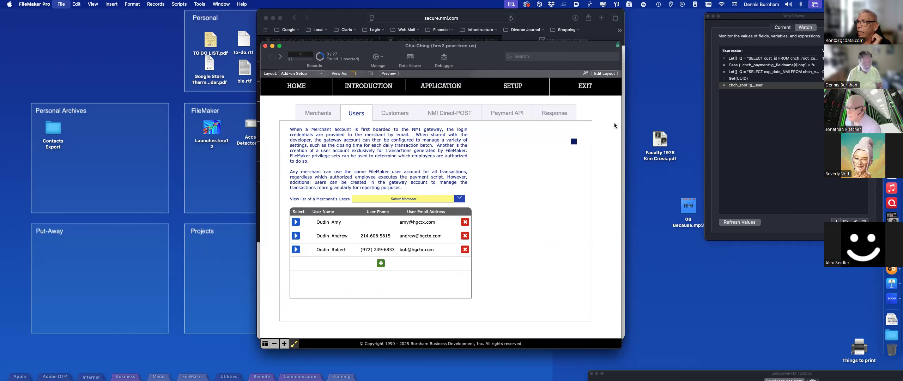
Step: Open Manage Database and expand then collapse the External_Invoices and External_Accounts table occurrences
{"action": "key", "text": "super+shift+d"}
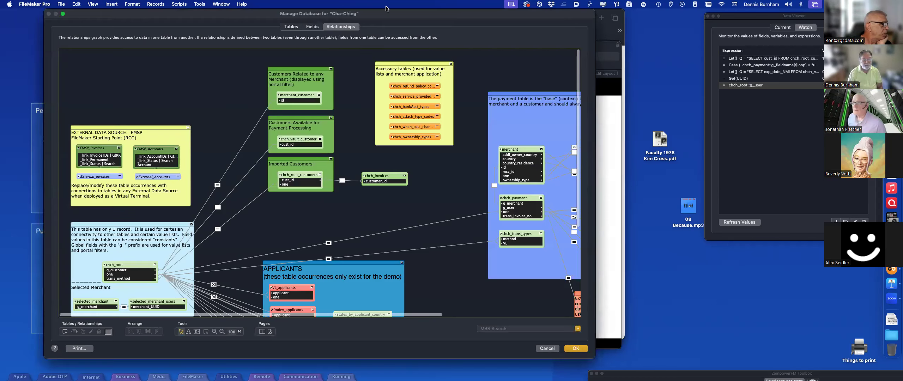
{"action": "left_click_drag", "start_coordinate": [388, 13], "coordinate": [485, 13]}
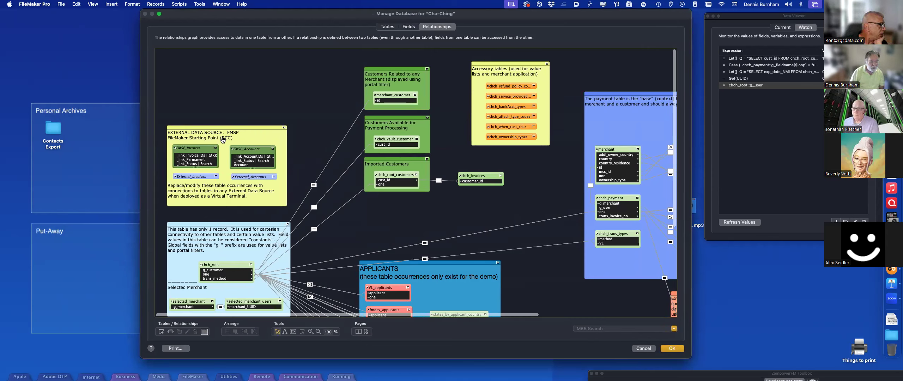
{"action": "left_click", "coordinate": [215, 177]}
{"action": "left_click", "coordinate": [216, 177]}
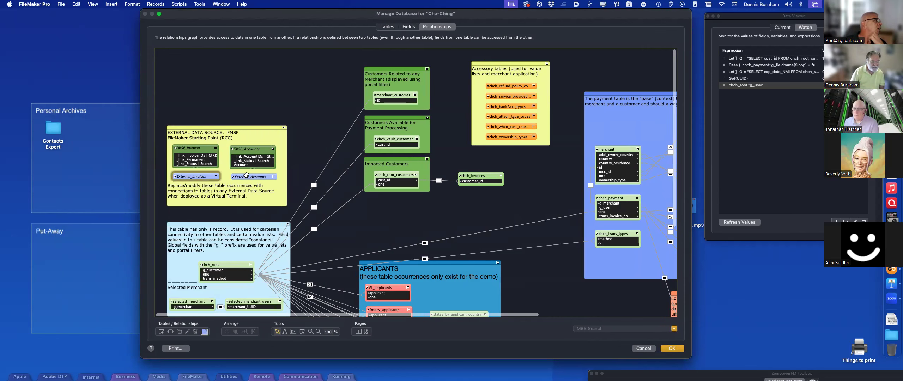
{"action": "left_click", "coordinate": [274, 177]}
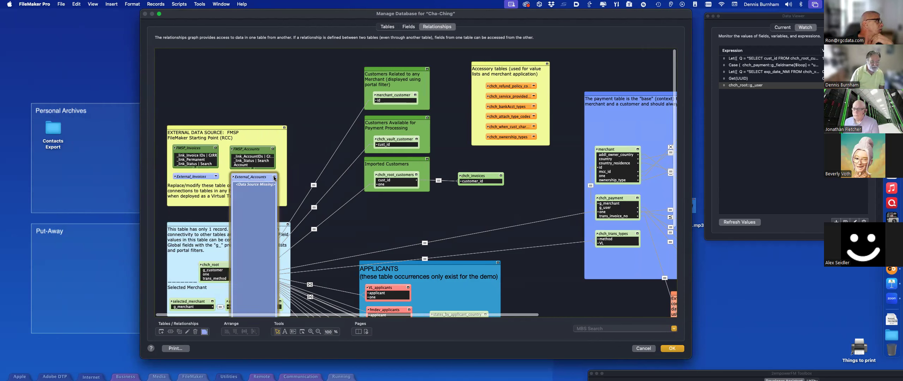
{"action": "left_click", "coordinate": [274, 177]}
Step: Select the FMSP_Accounts occurrence and close the relationships graph with OK
{"action": "left_click", "coordinate": [245, 150]}
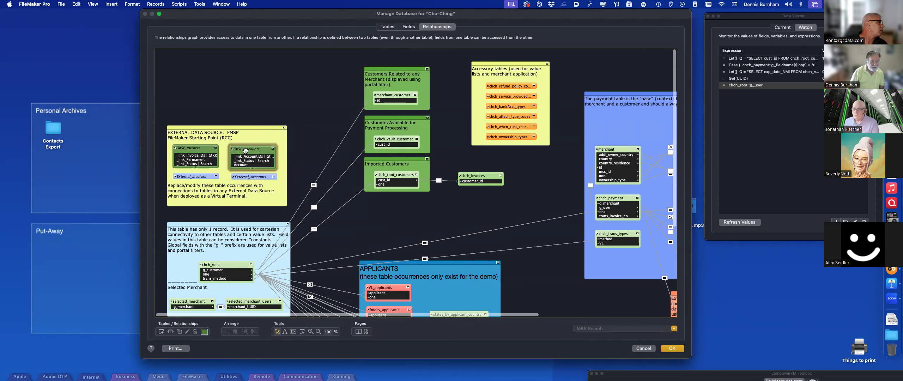
{"action": "left_click_drag", "start_coordinate": [261, 152], "coordinate": [261, 150]}
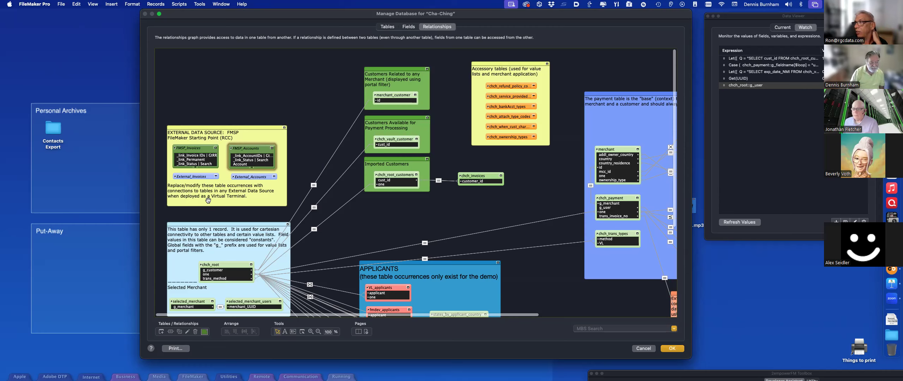
{"action": "left_click", "coordinate": [668, 349]}
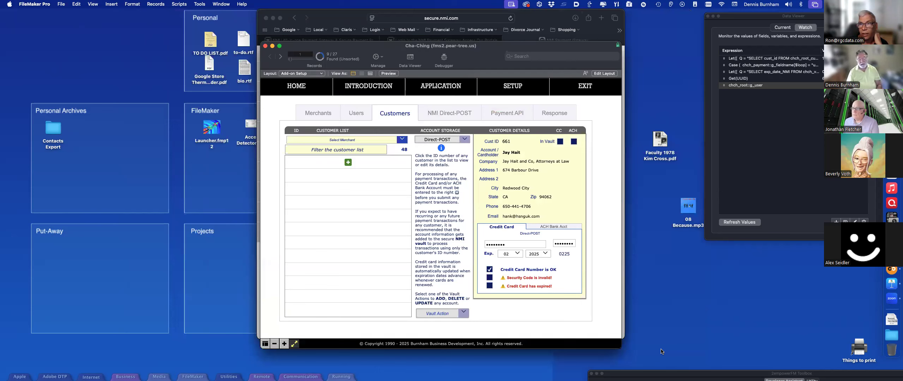
{"action": "key", "text": "super+shift+d"}
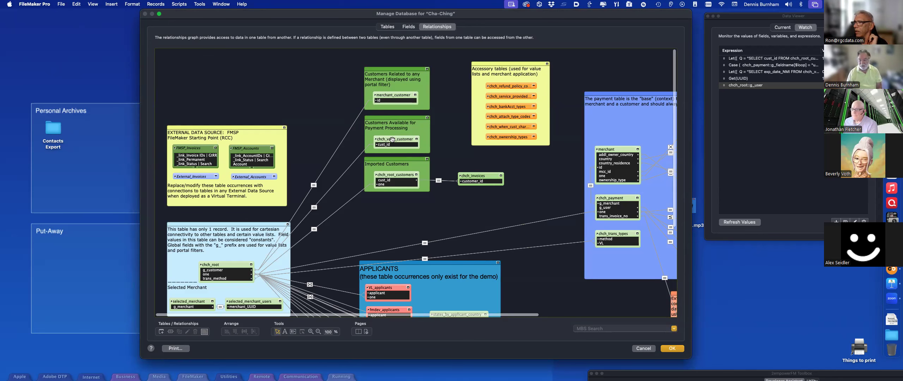
{"action": "left_click", "coordinate": [671, 348]}
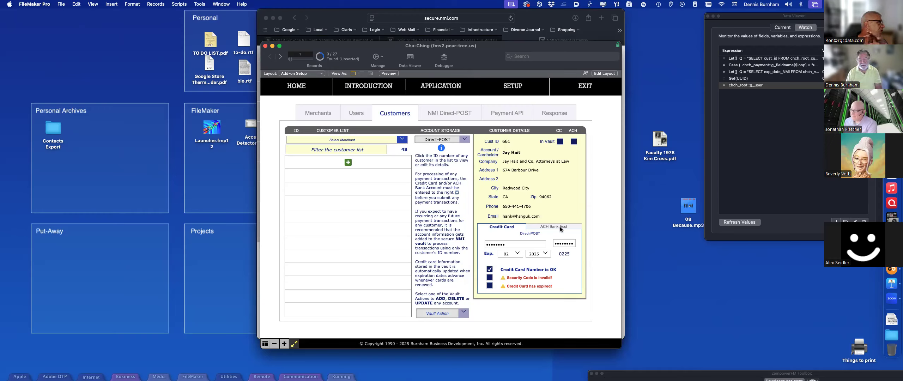
{"action": "left_click_drag", "start_coordinate": [509, 50], "coordinate": [491, 18]}
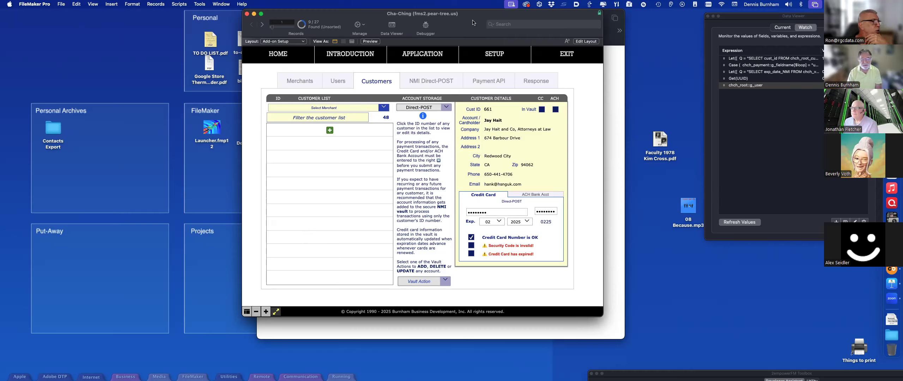
{"action": "left_click_drag", "start_coordinate": [472, 22], "coordinate": [471, 38]}
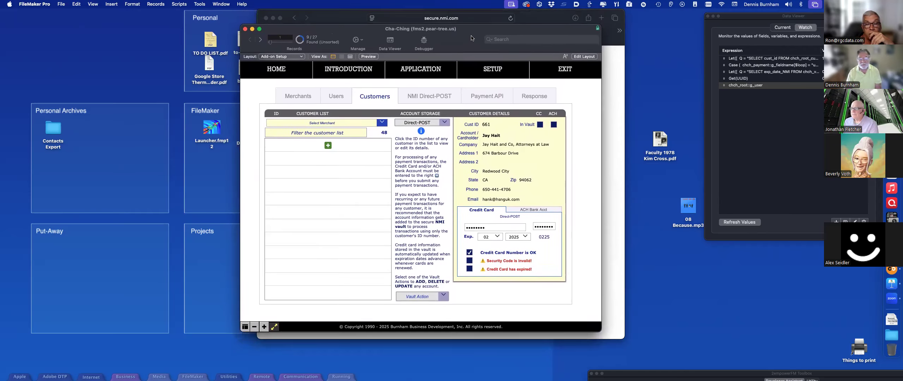